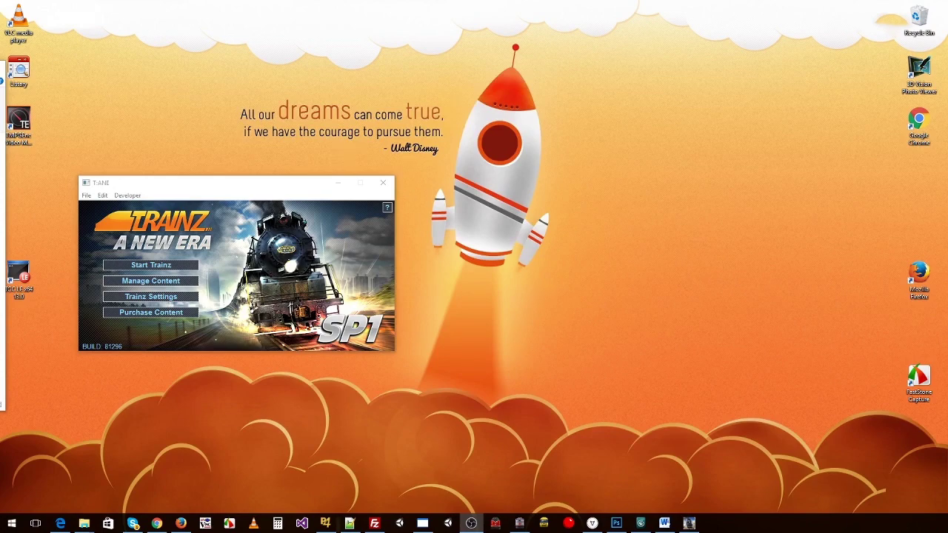
# Open the content manager from the launcher, rearrange the windows, and reopen it on installed assets.
pyautogui.click(184, 284)
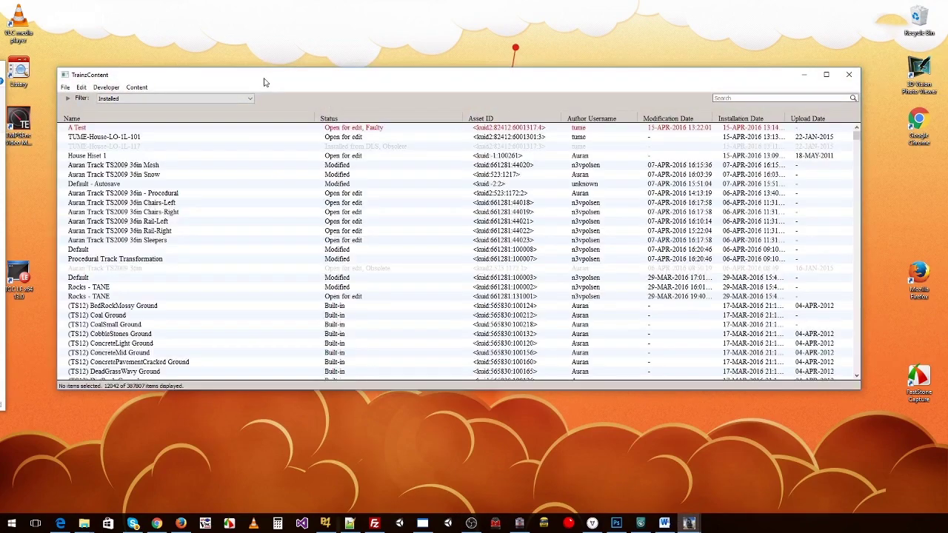
pyautogui.doubleClick(324, 77)
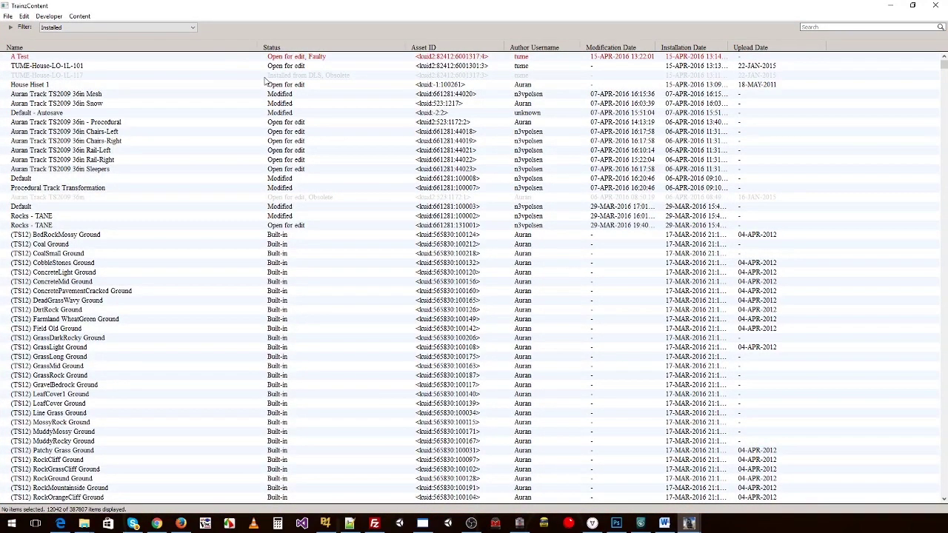
pyautogui.moveTo(227, 11); pyautogui.dragTo(429, 148)
pyautogui.moveTo(874, 145); pyautogui.dragTo(686, 106)
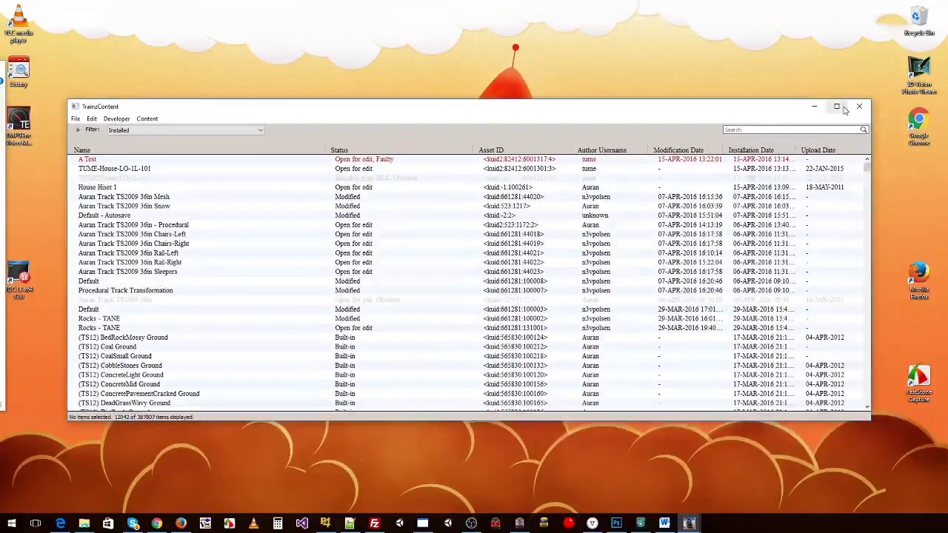
pyautogui.click(863, 105)
pyautogui.moveTo(250, 184); pyautogui.dragTo(327, 155)
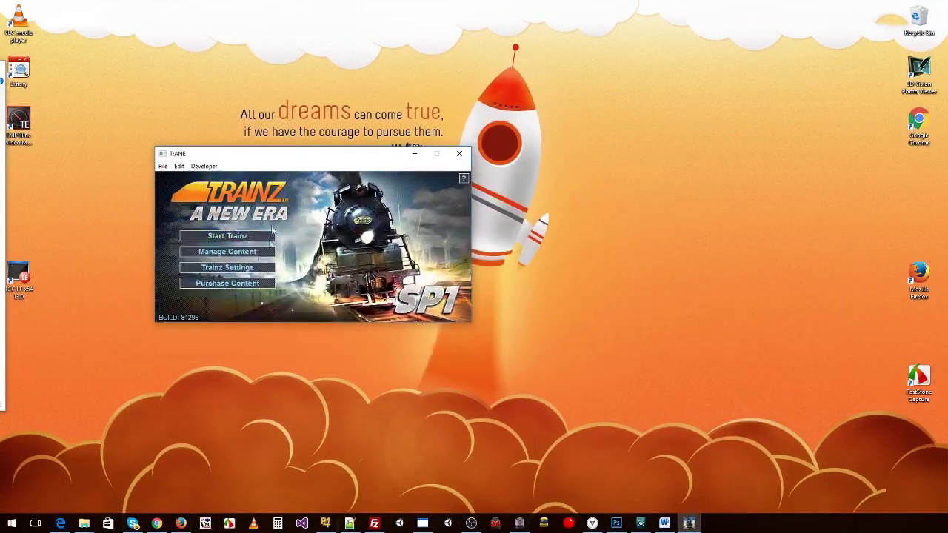
pyautogui.click(235, 253)
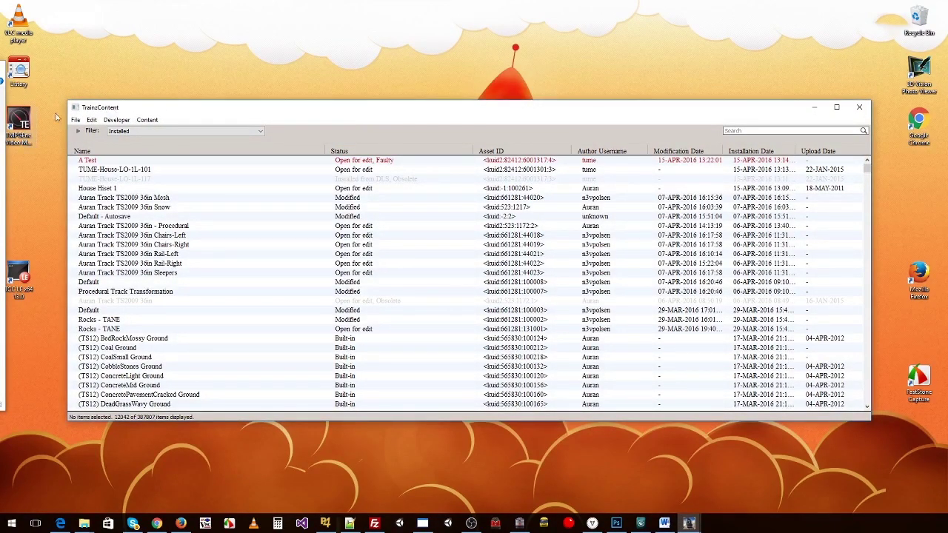
# Maximize the Content Manager and check the saved filters, keeping Installed.
pyautogui.doubleClick(257, 112)
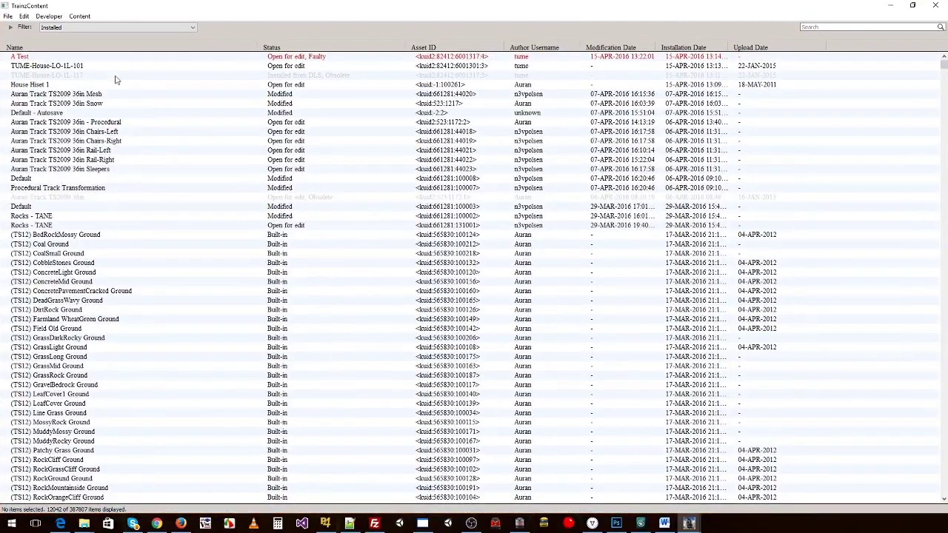
pyautogui.click(22, 28)
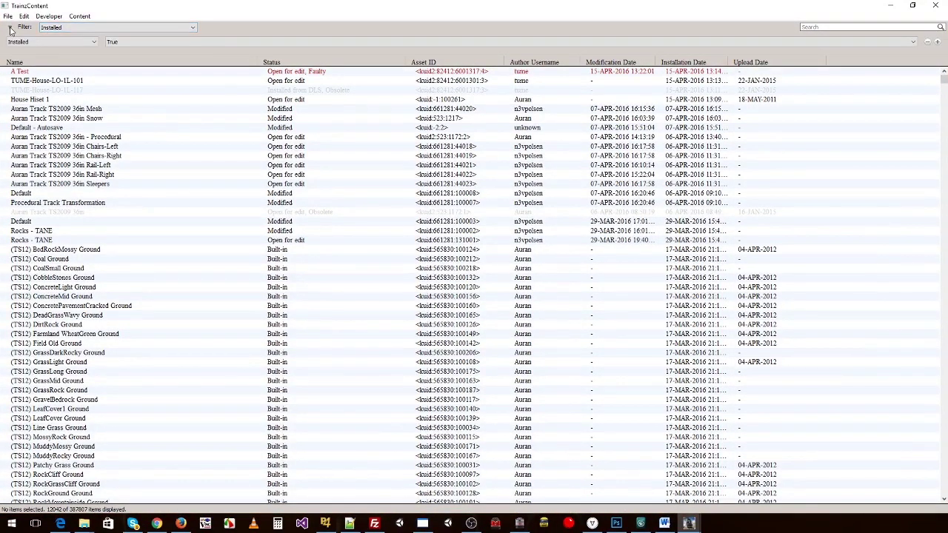
pyautogui.click(21, 28)
pyautogui.click(48, 29)
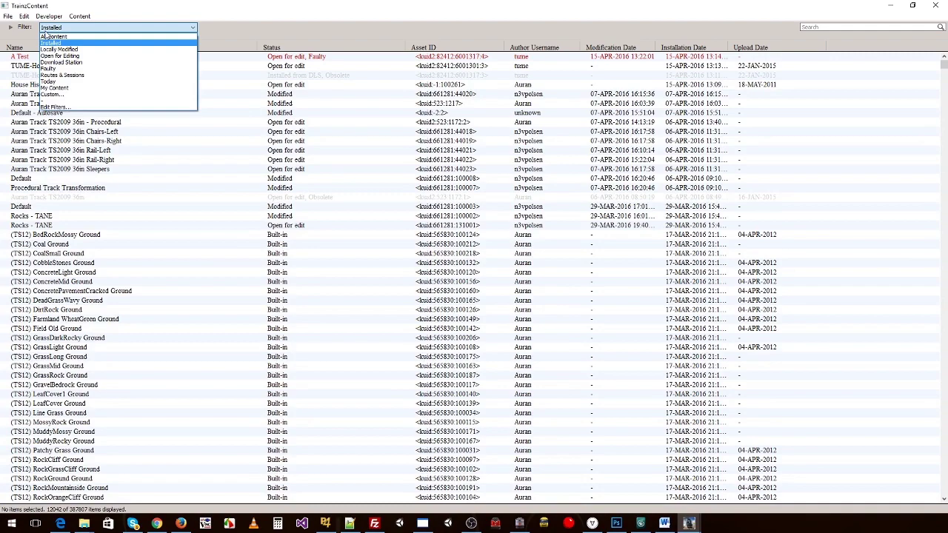
pyautogui.click(51, 43)
# Browse the installed list, select Auran Track TS2009 36m Sleepers, and bring up the saved filters.
pyautogui.scroll(-7, 501, 168)
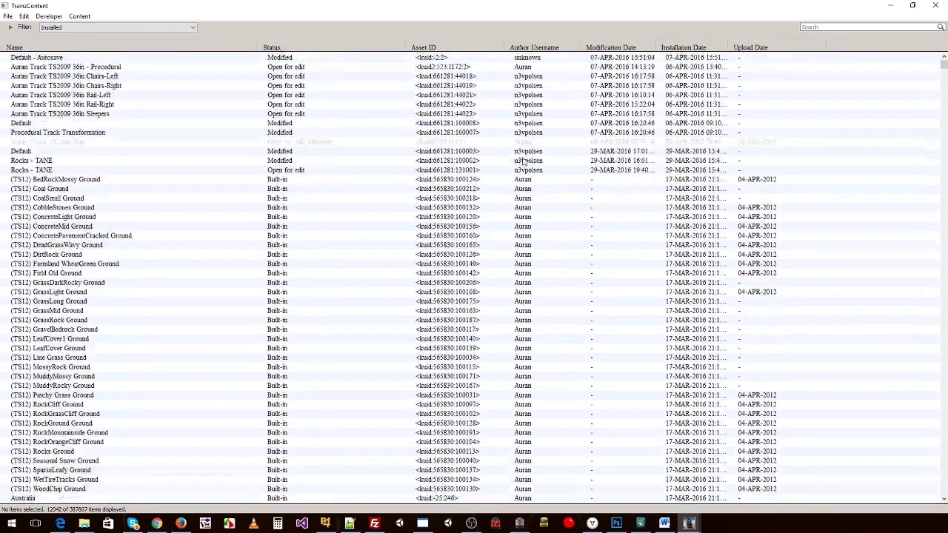
pyautogui.scroll(6, 501, 168)
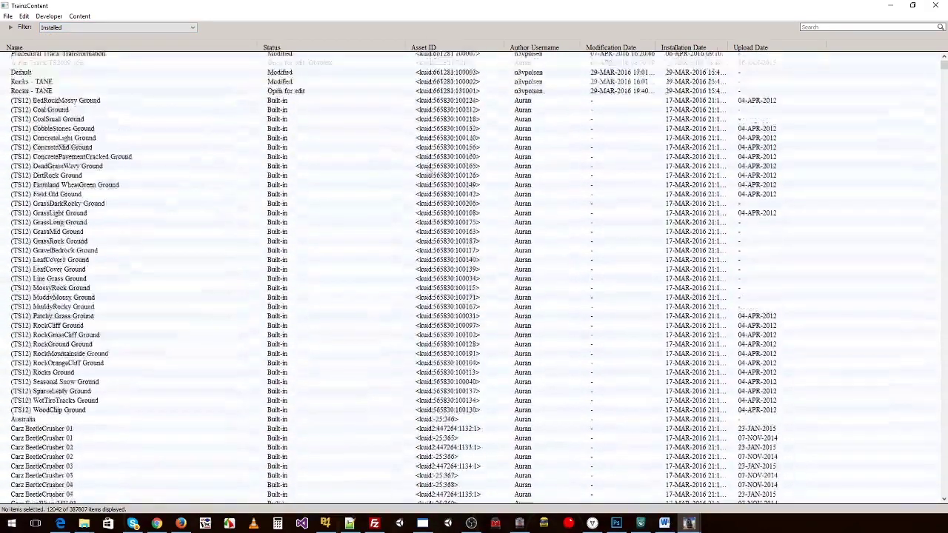
pyautogui.scroll(1, 397, 194)
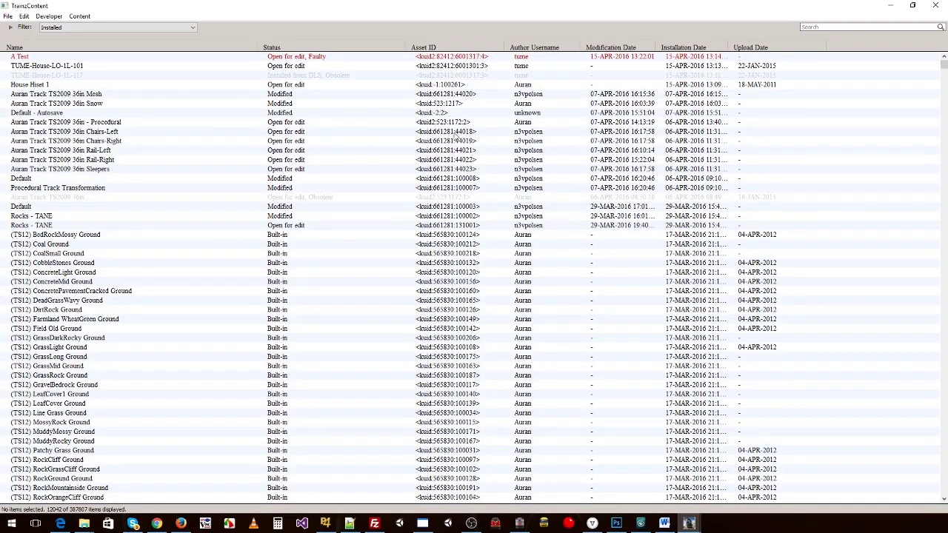
pyautogui.click(485, 172)
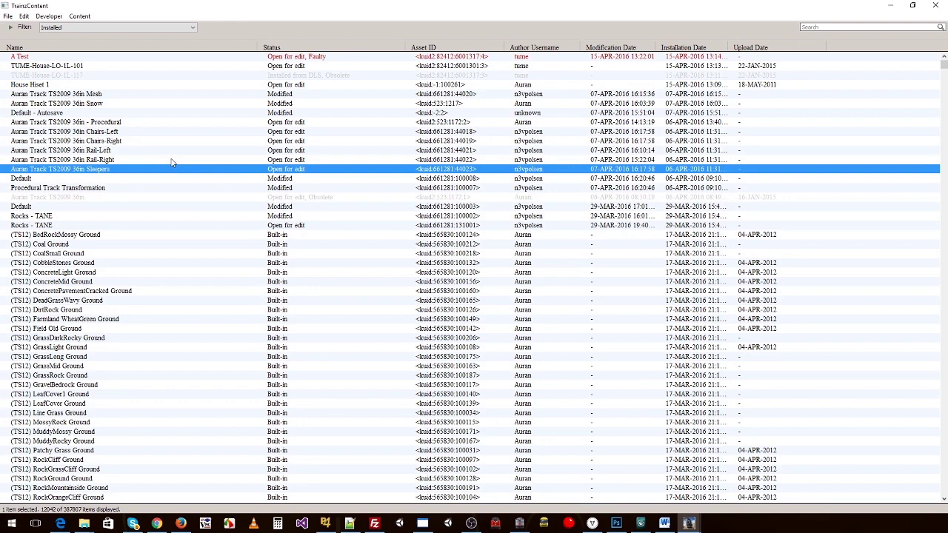
pyautogui.click(68, 29)
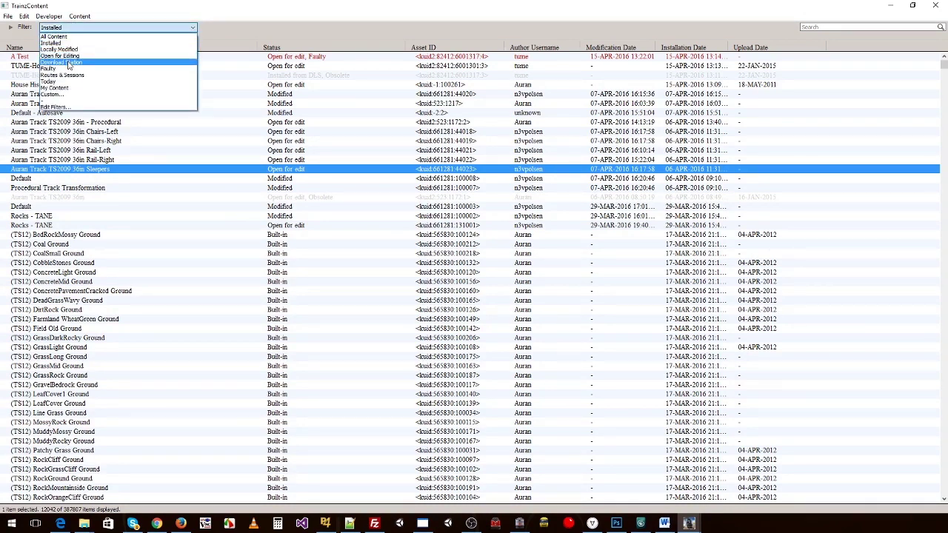
# Apply the Download Station filter and reveal its criteria rows.
pyautogui.click(69, 63)
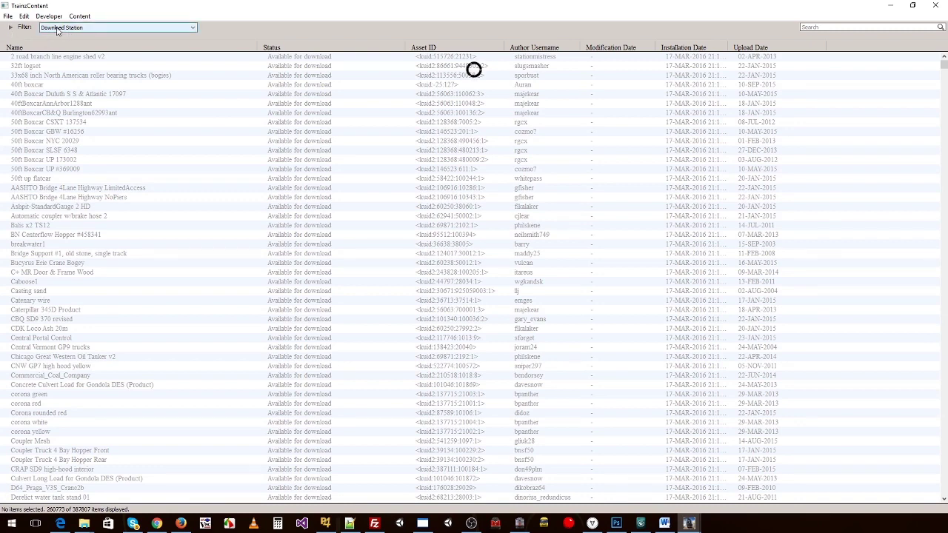
pyautogui.click(10, 28)
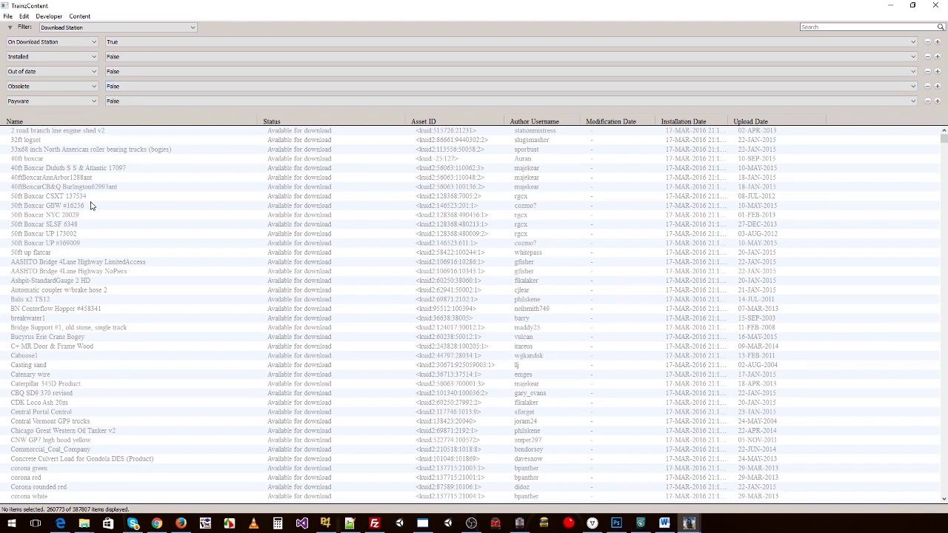
# Inspect the filter results, selecting the 32ft logset and 40ft boxcar assets.
pyautogui.click(434, 143)
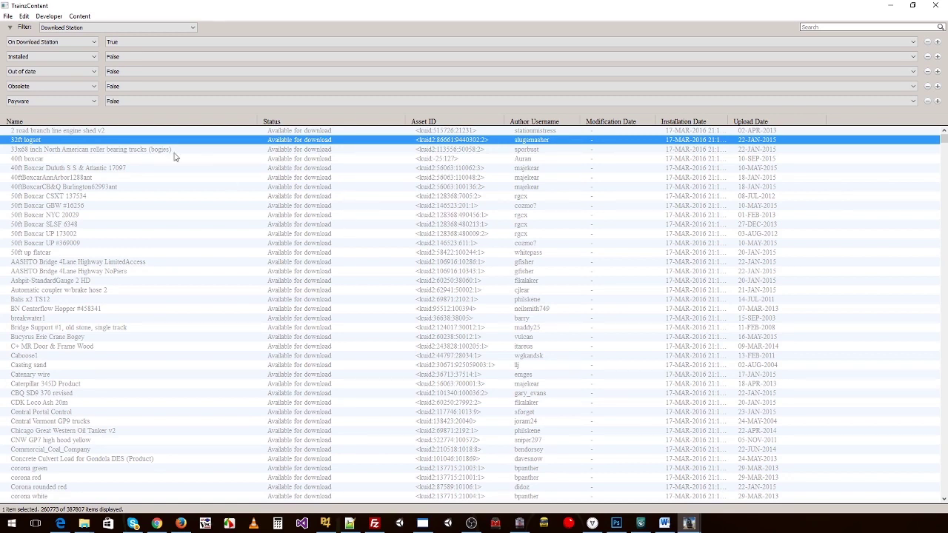
pyautogui.click(109, 103)
pyautogui.click(372, 160)
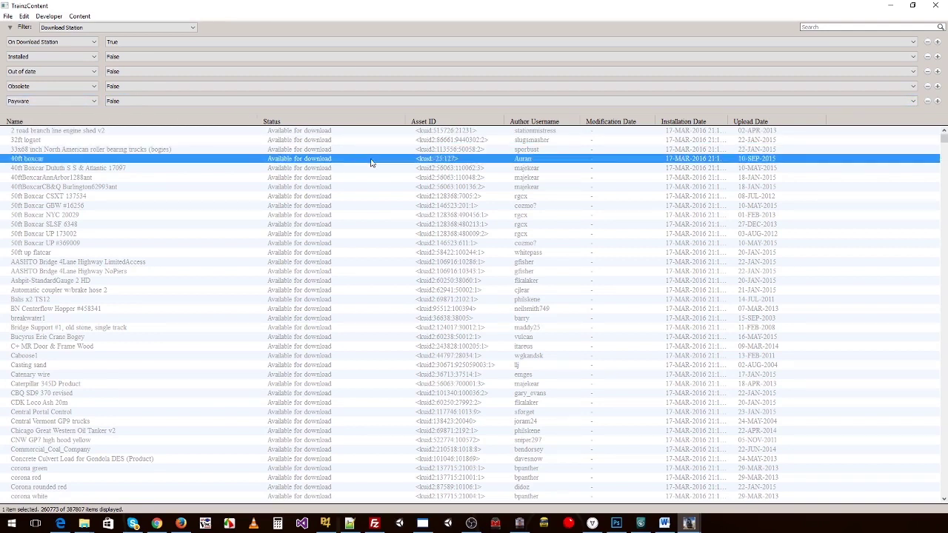
pyautogui.click(359, 140)
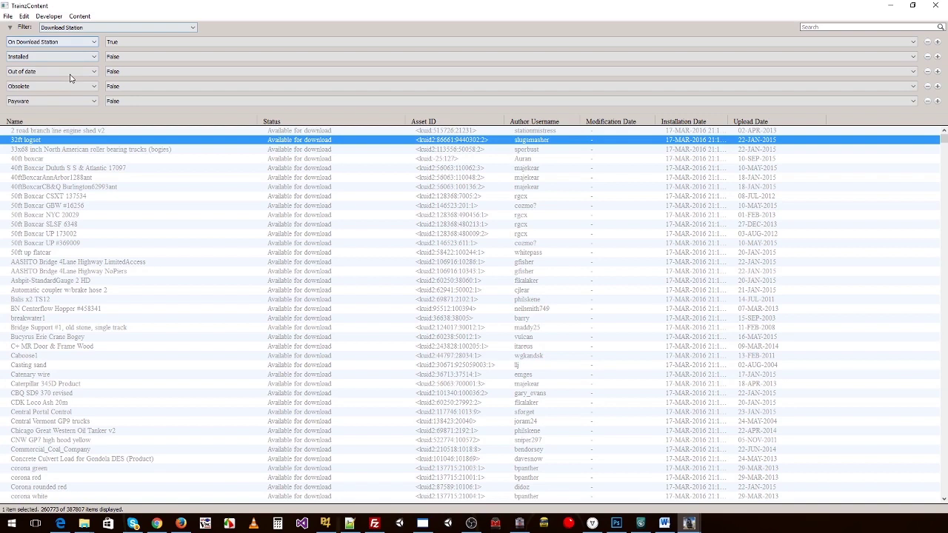
pyautogui.click(136, 162)
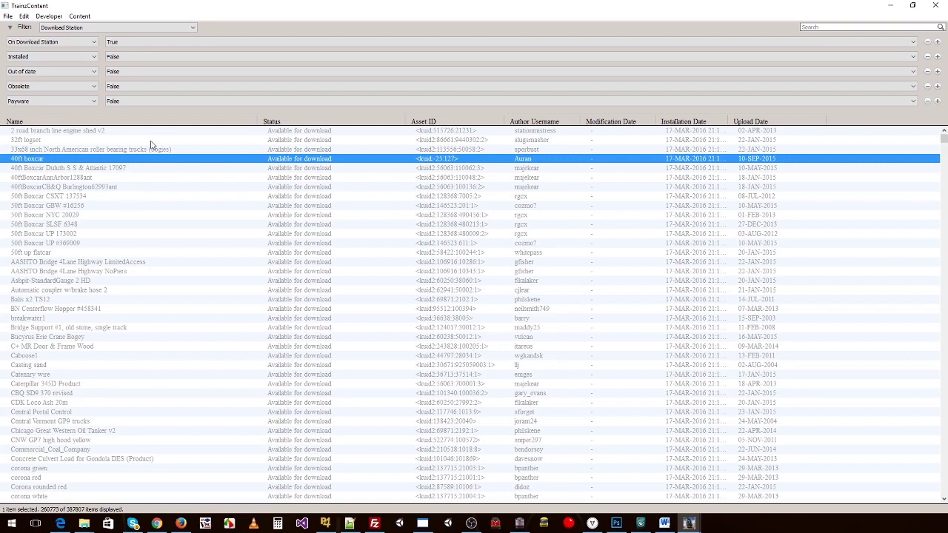
# Add a Category rule after Payware and bring up its list of category values.
pyautogui.click(938, 102)
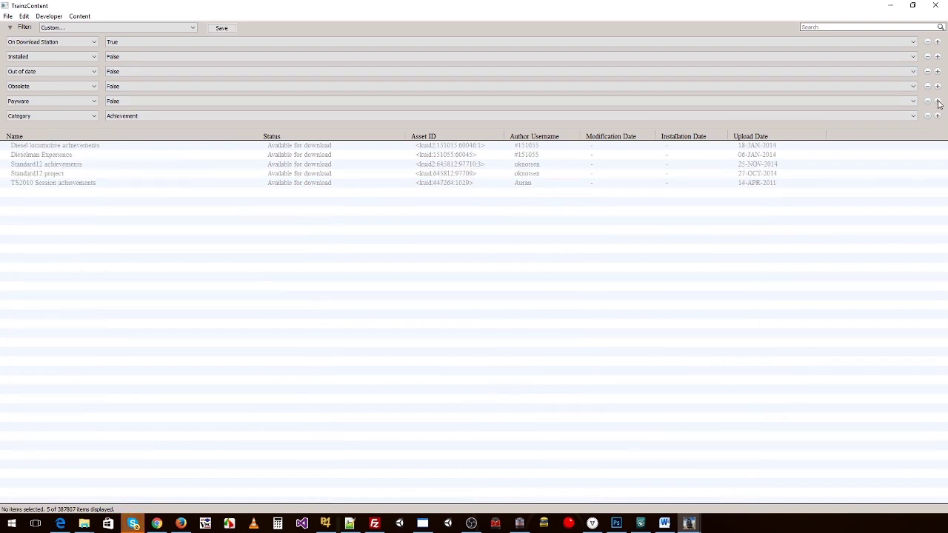
pyautogui.click(146, 117)
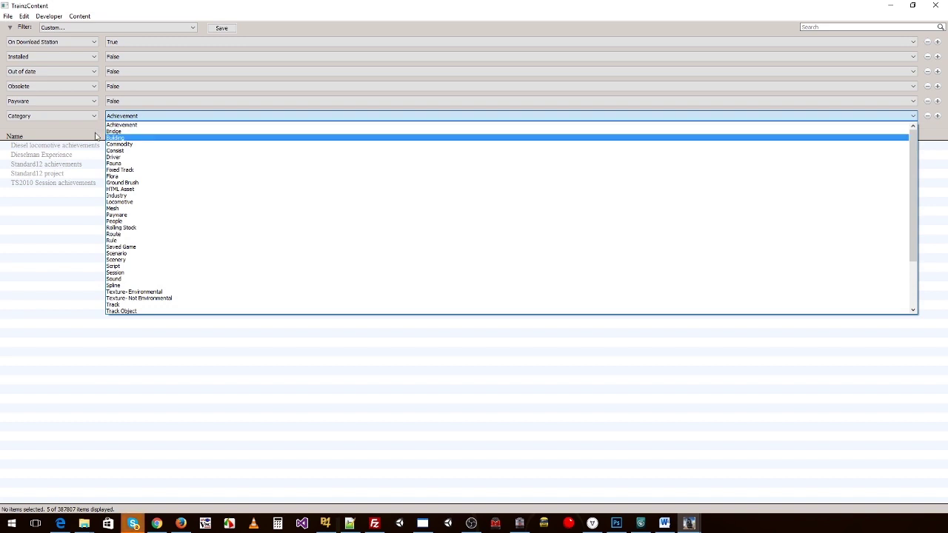
pyautogui.click(37, 123)
pyautogui.click(33, 118)
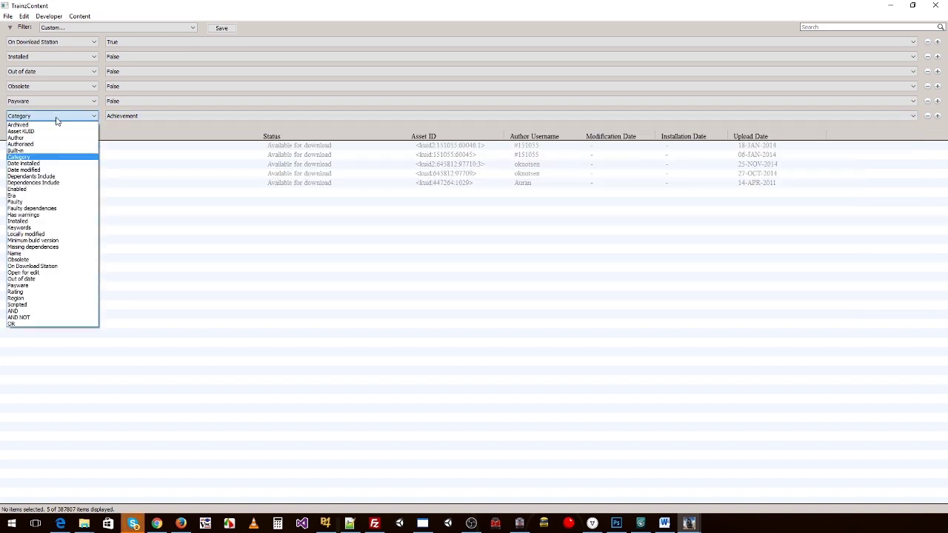
pyautogui.click(51, 119)
pyautogui.click(40, 119)
pyautogui.click(18, 158)
pyautogui.click(118, 117)
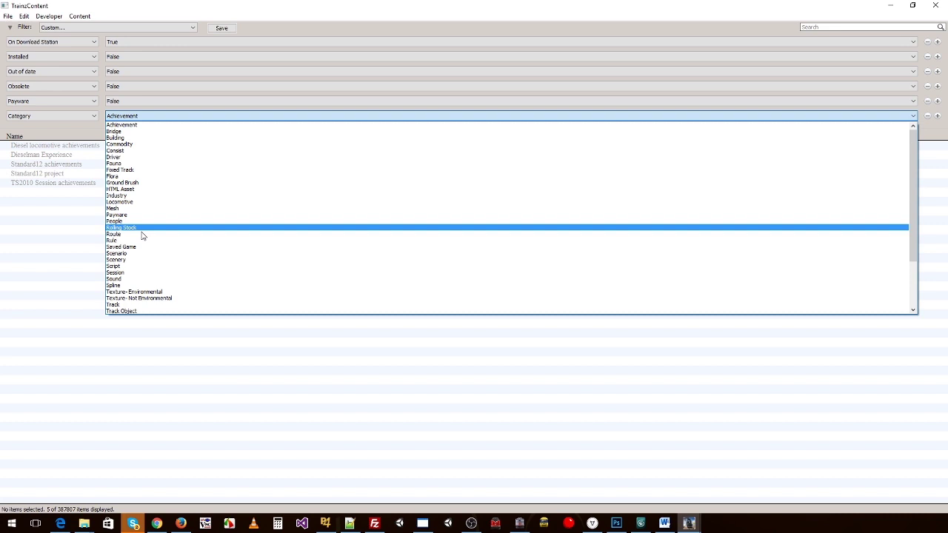
pyautogui.scroll(-3, 152, 288)
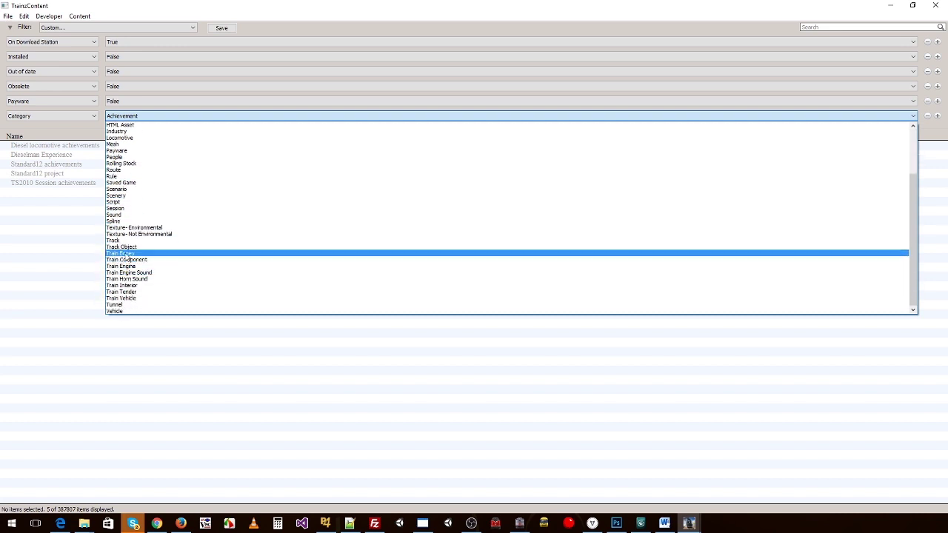
pyautogui.scroll(3, 133, 211)
# Set the Category rule to Locomotive, then Train Tender, showing 840 tender assets.
pyautogui.click(126, 201)
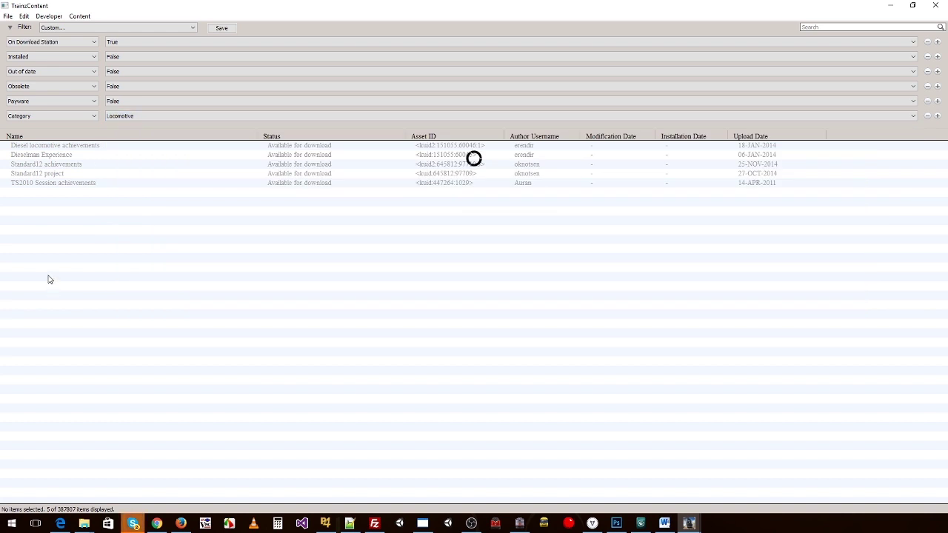
pyautogui.moveTo(943, 153)
pyautogui.mouseDown()
pyautogui.moveTo(942, 222)
pyautogui.moveTo(943, 150)
pyautogui.mouseUp()
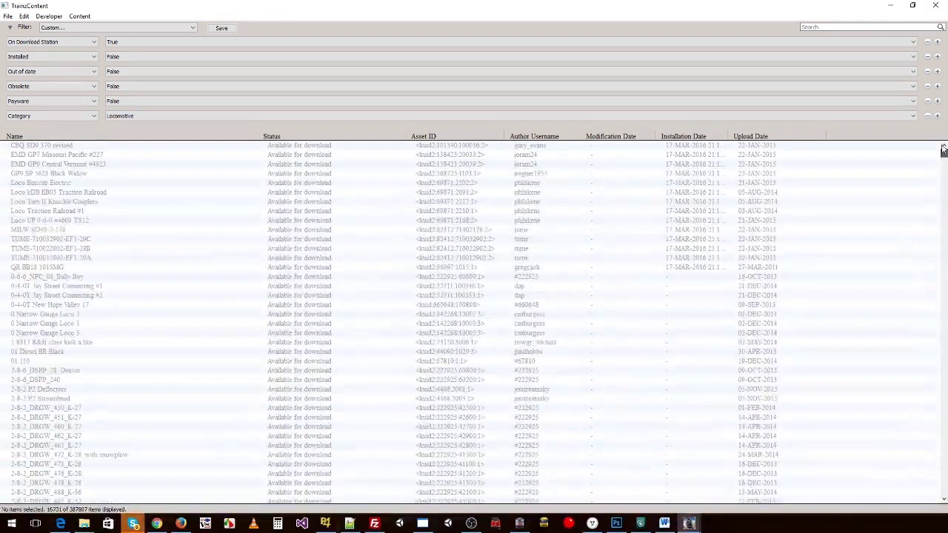
pyautogui.click(135, 116)
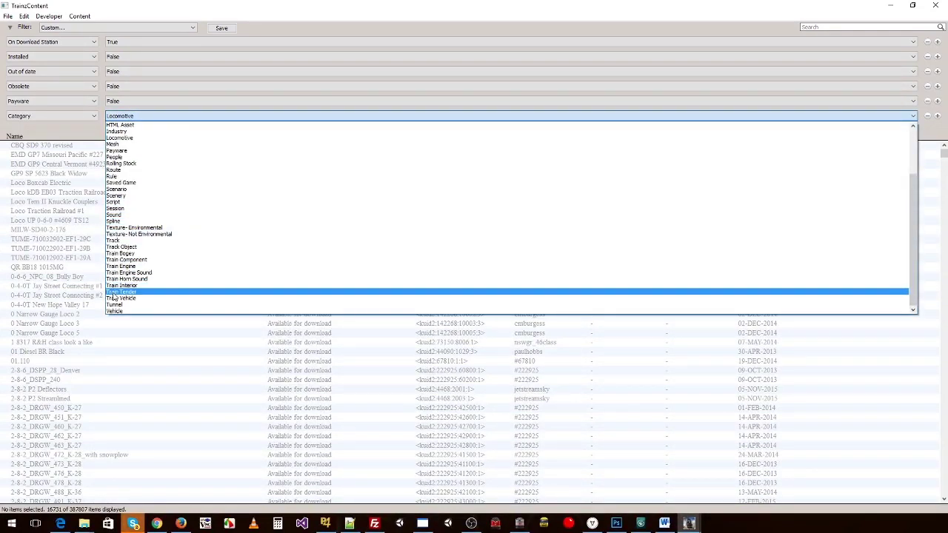
pyautogui.click(124, 292)
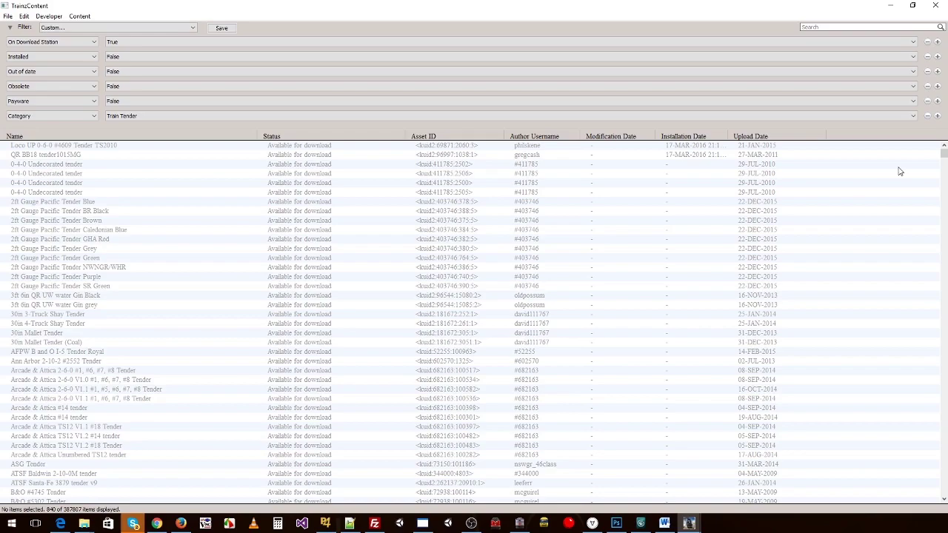
pyautogui.moveTo(944, 156)
pyautogui.mouseDown()
pyautogui.moveTo(942, 234)
pyautogui.moveTo(945, 145)
pyautogui.mouseUp()
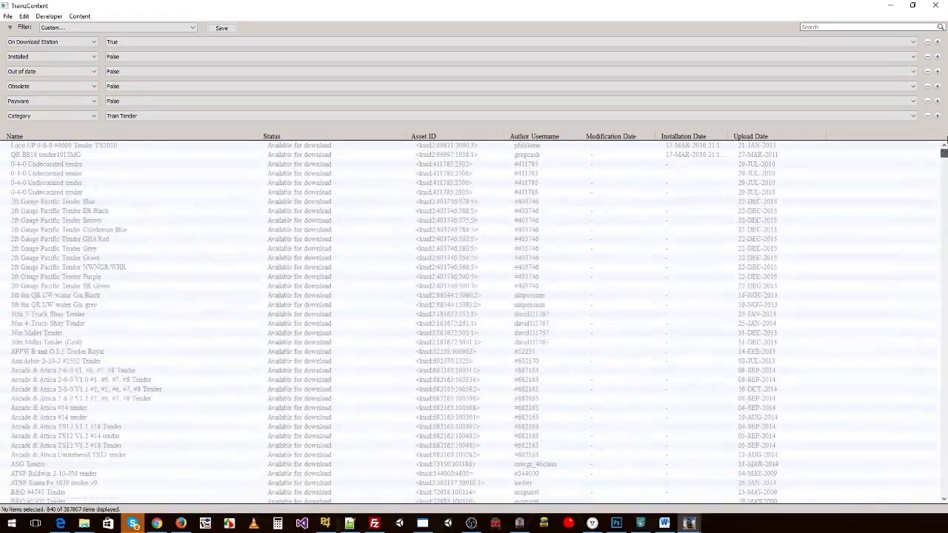
pyautogui.click(149, 119)
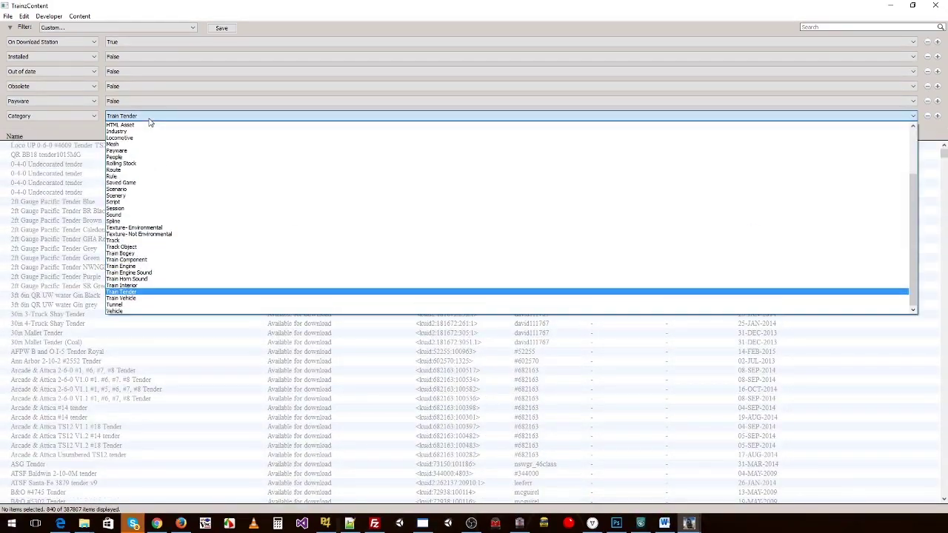
# Set the Category rule to Scenery, then search 'tree' and clear the search again.
pyautogui.click(128, 196)
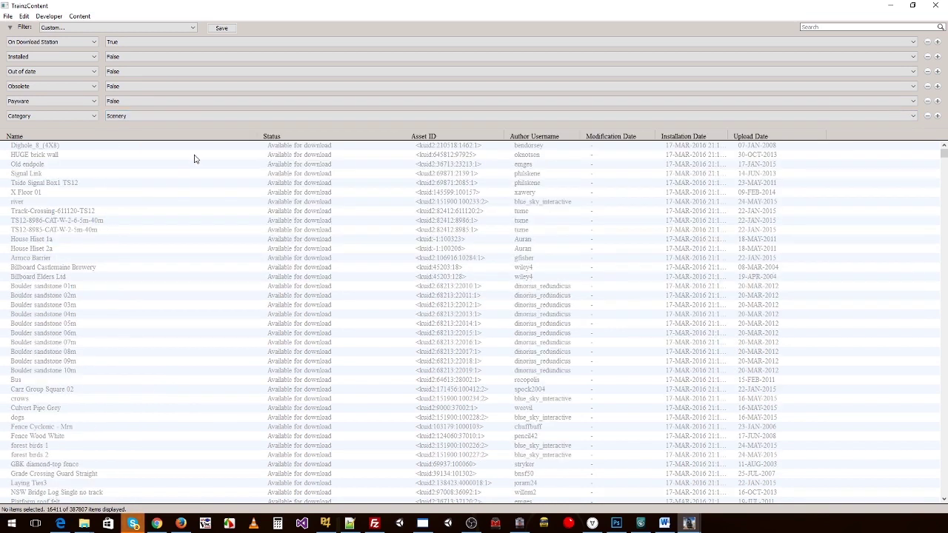
pyautogui.click(812, 27)
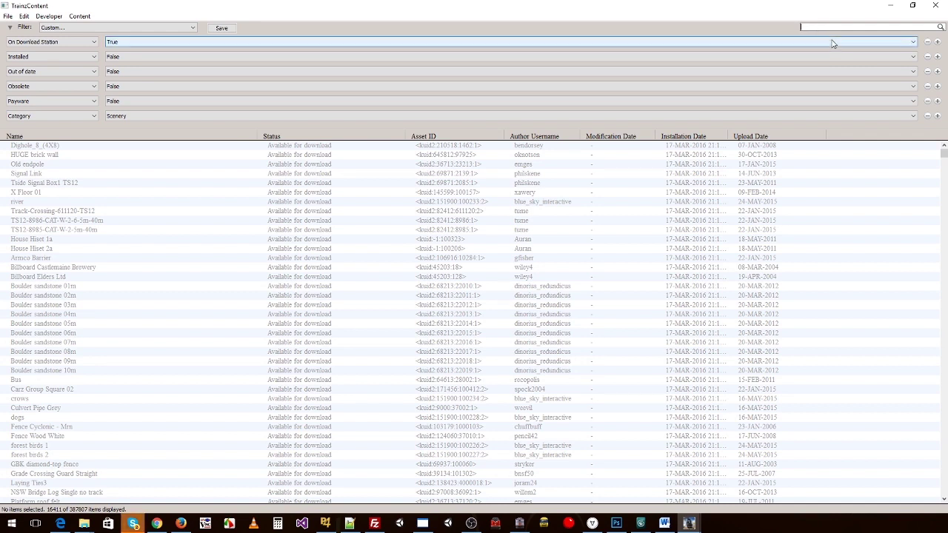
pyautogui.write('tree')
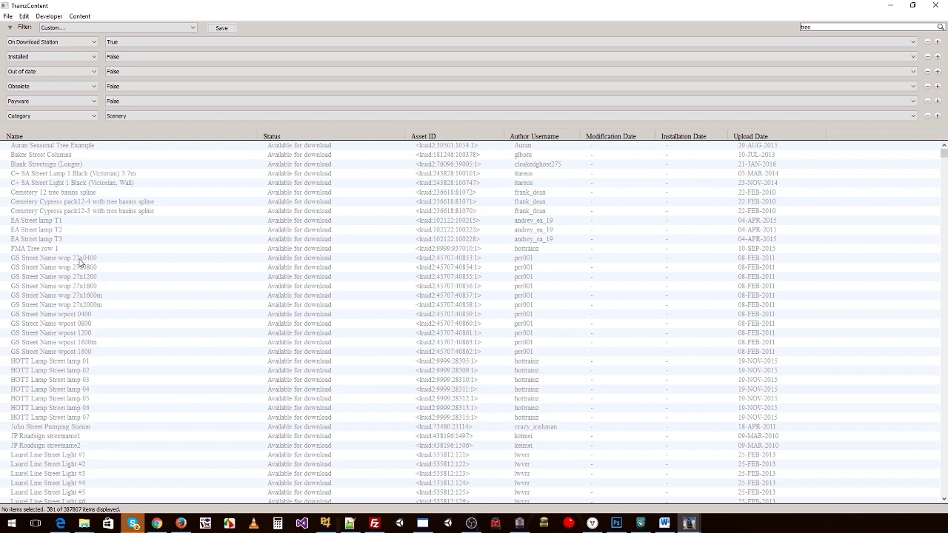
pyautogui.scroll(-3, 444, 257)
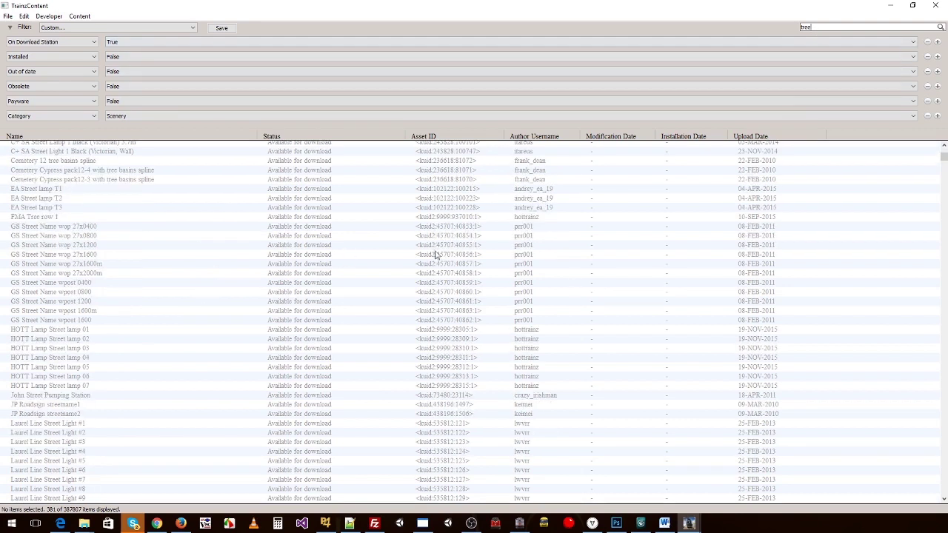
pyautogui.doubleClick(815, 27)
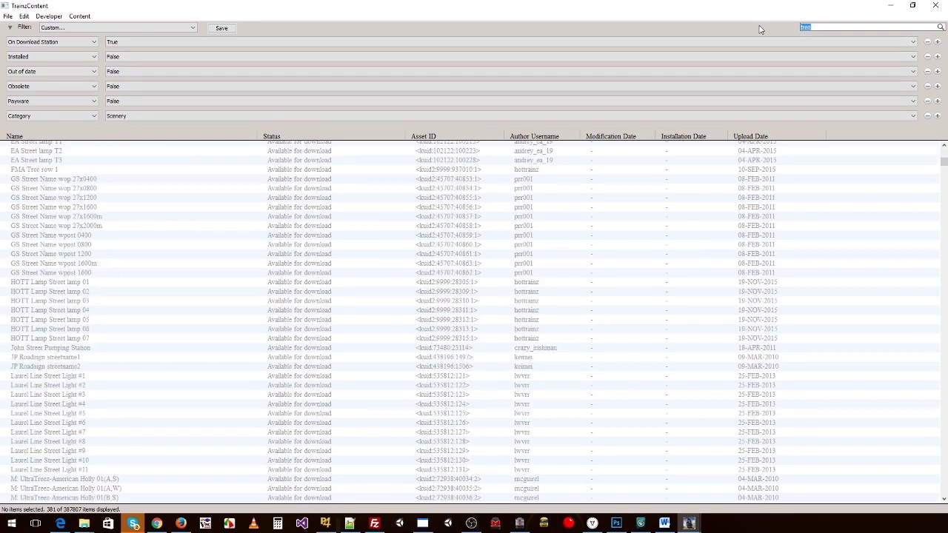
pyautogui.press('BackSpace')
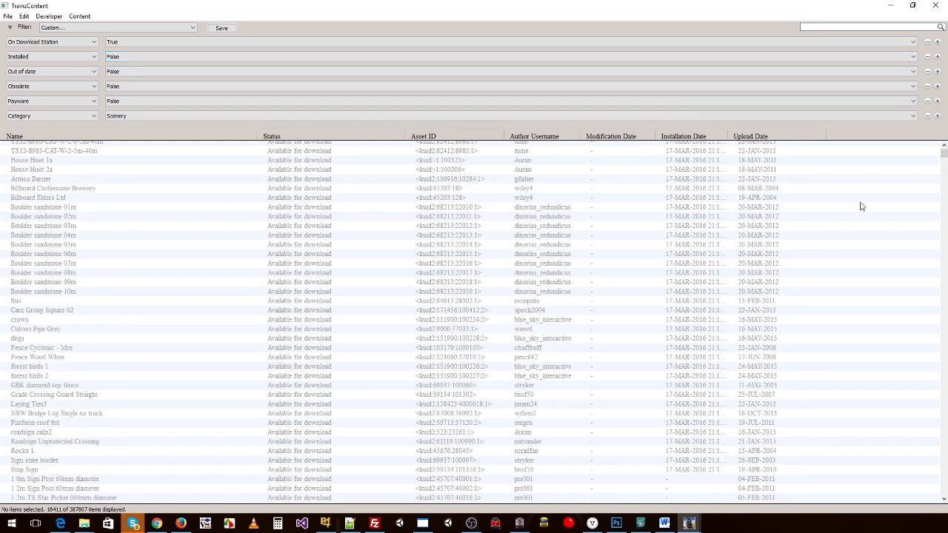
# Sort the Scenery list by Upload Date, newest first, and select the top asset.
pyautogui.click(943, 154)
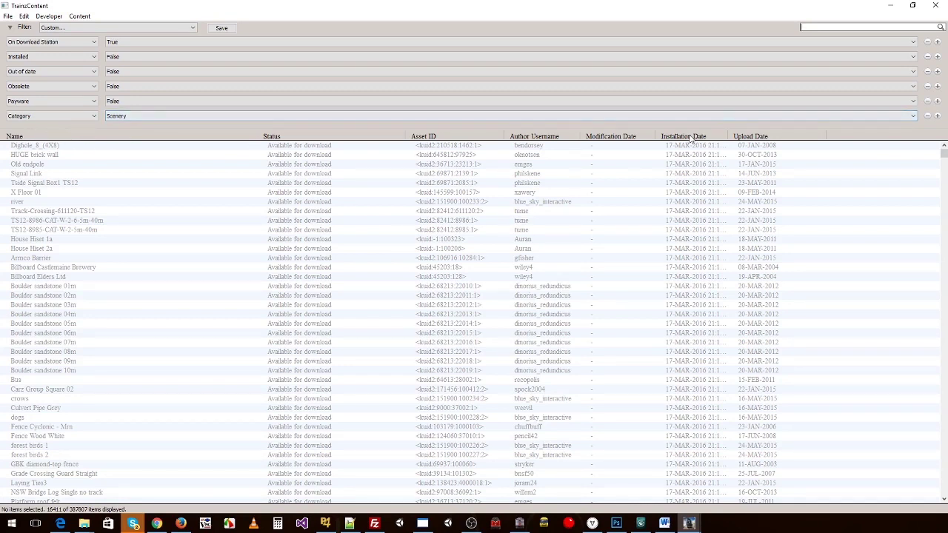
pyautogui.click(756, 137)
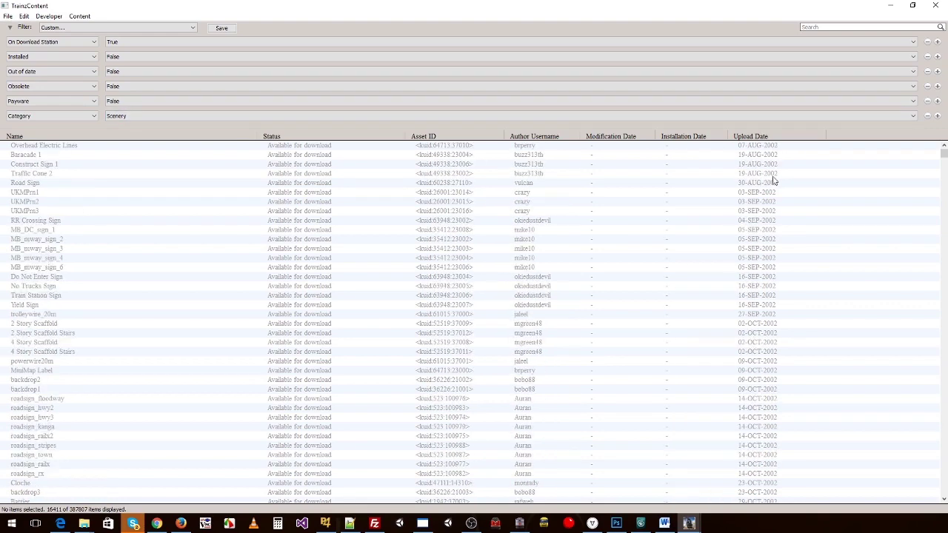
pyautogui.click(767, 140)
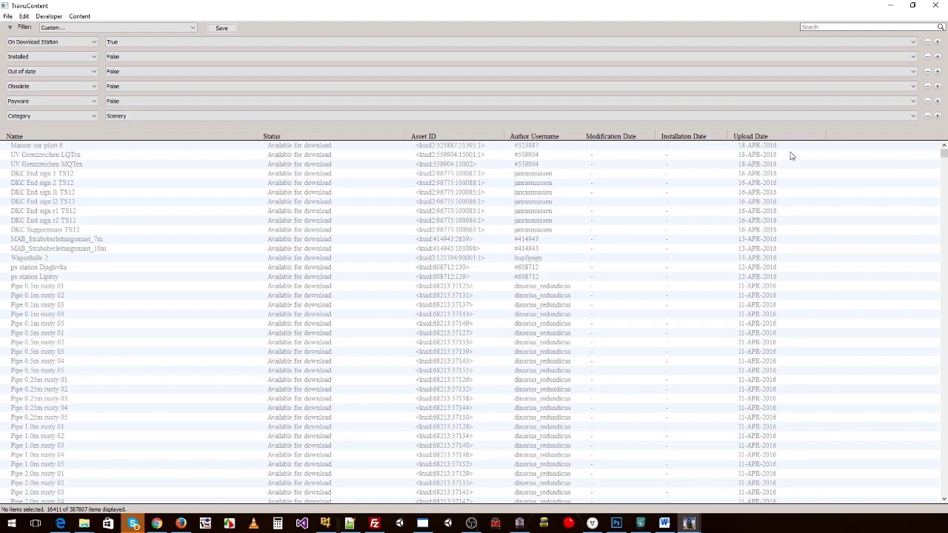
pyautogui.click(781, 147)
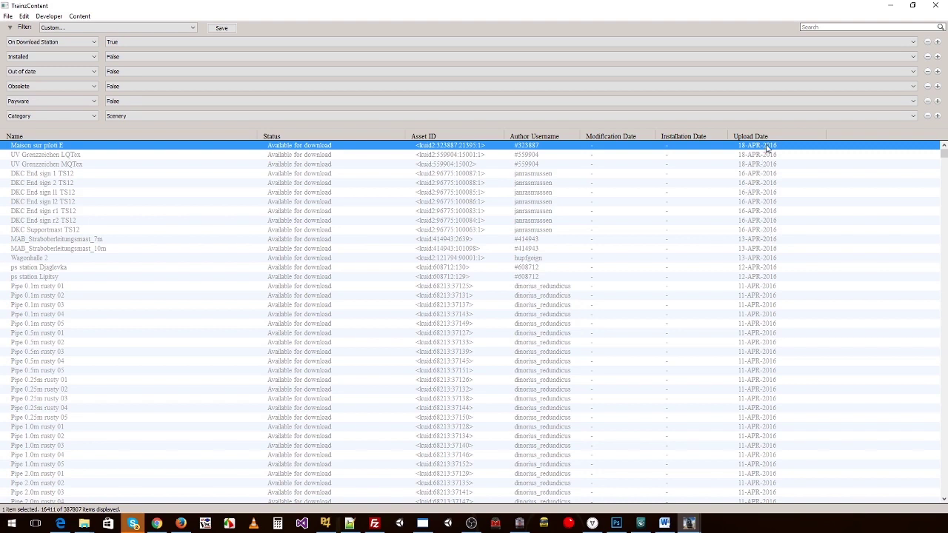
# Browse the sorted list, selecting Wagonhalle 2 and then the newest asset again.
pyautogui.click(762, 259)
pyautogui.scroll(-10, 697, 315)
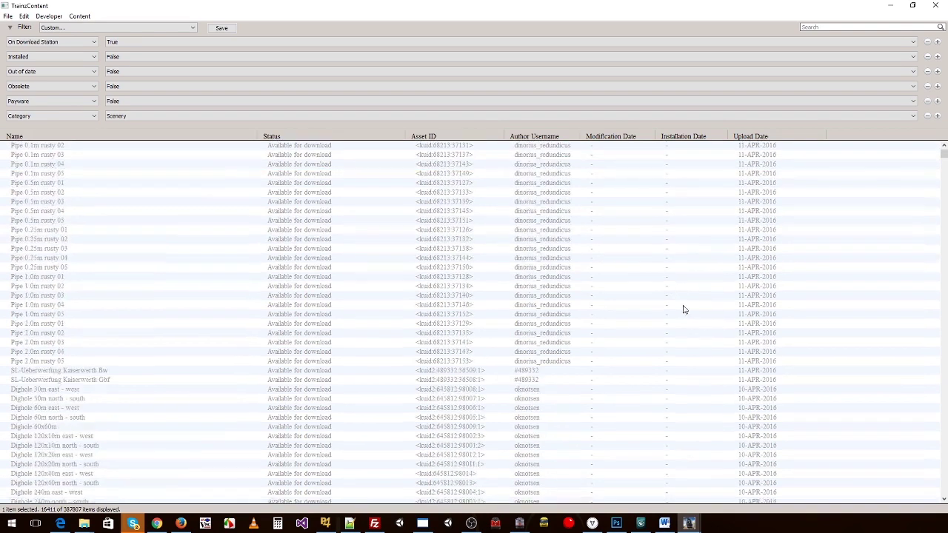
pyautogui.scroll(6, 808, 222)
pyautogui.scroll(3, 775, 147)
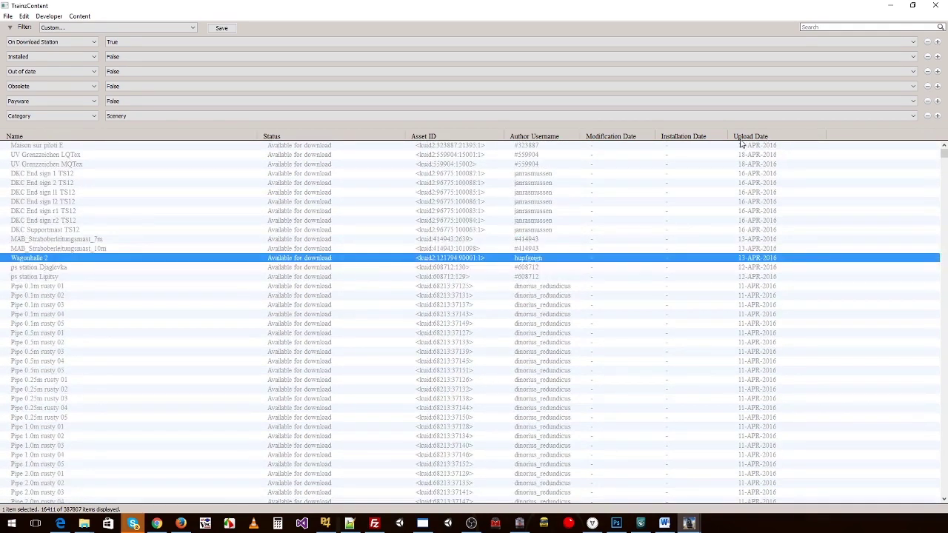
pyautogui.click(748, 147)
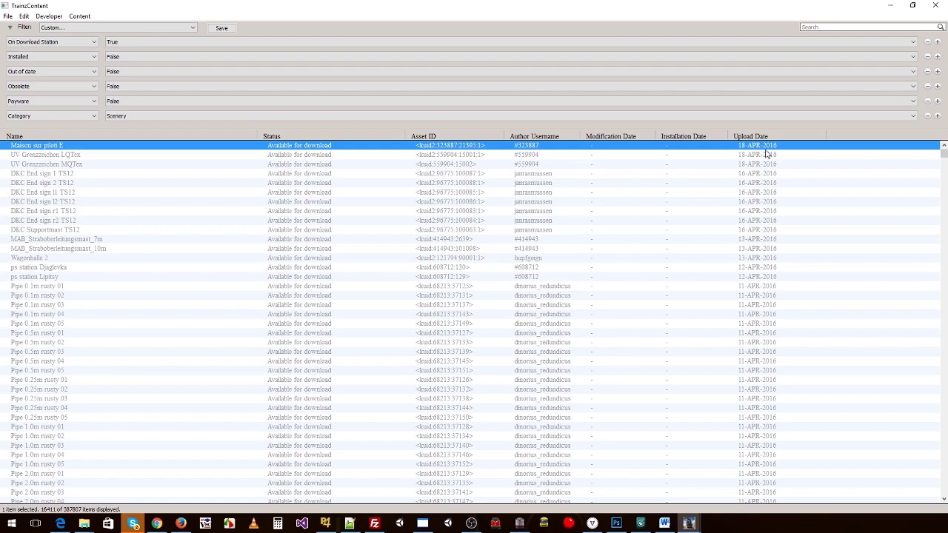
pyautogui.moveTo(944, 156)
pyautogui.mouseDown()
pyautogui.moveTo(944, 165)
pyautogui.moveTo(945, 148)
pyautogui.mouseUp()
pyautogui.moveTo(945, 148); pyautogui.dragTo(944, 176)
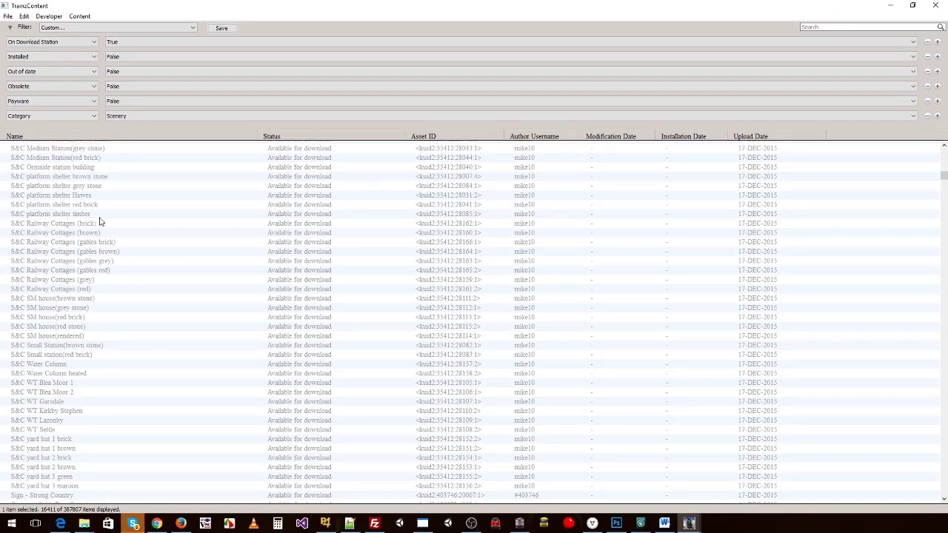
# Search the list for 'tree' and select Blank Streetsign (Longer) and HOTT Lamp Street lamp 01.
pyautogui.press('Home')
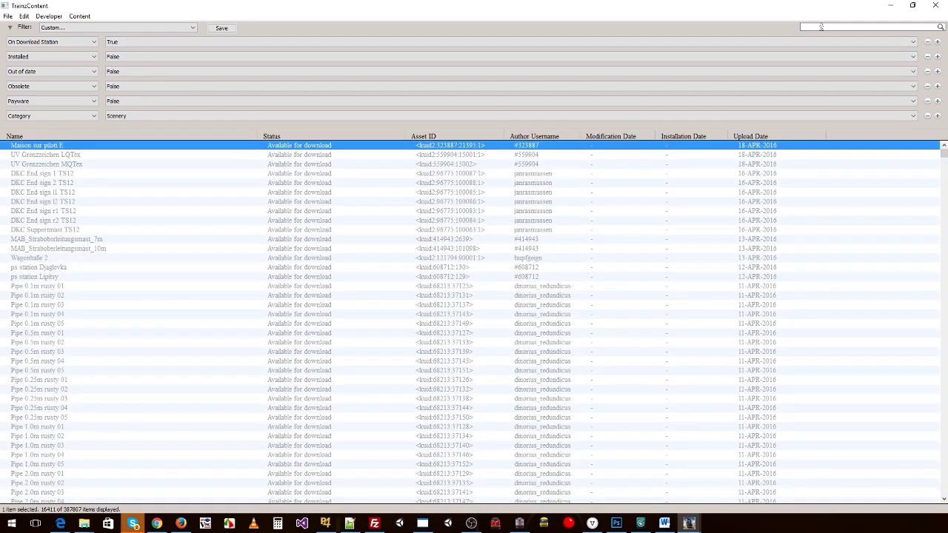
pyautogui.write('tree')
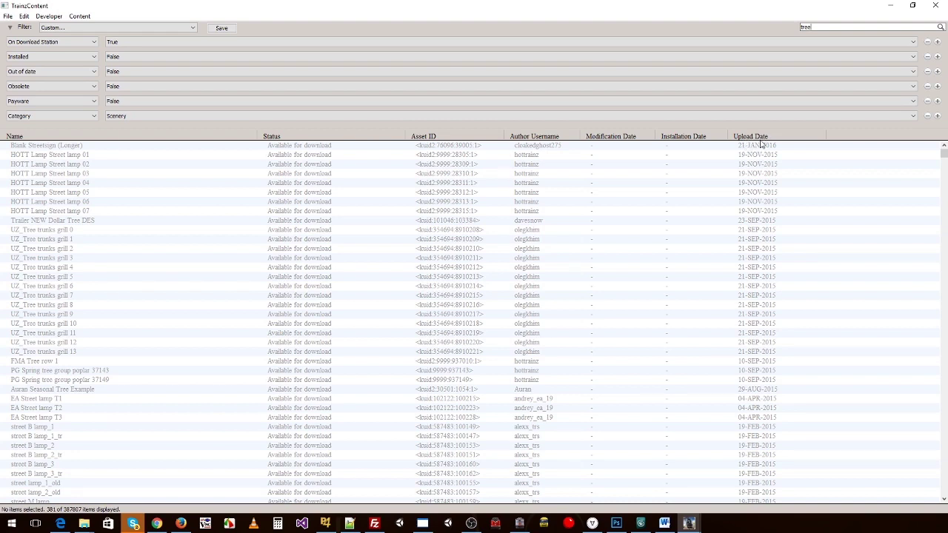
pyautogui.click(777, 147)
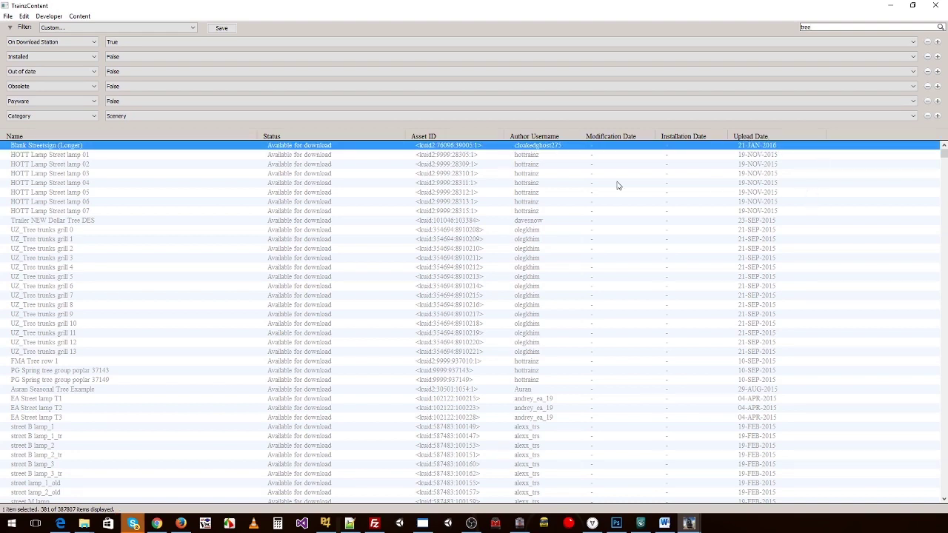
pyautogui.click(772, 157)
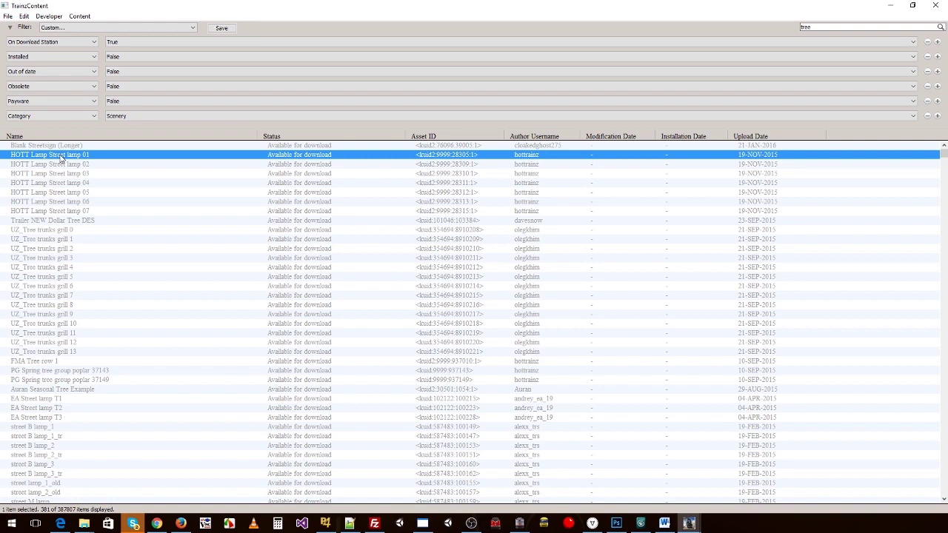
pyautogui.scroll(-1, 59, 178)
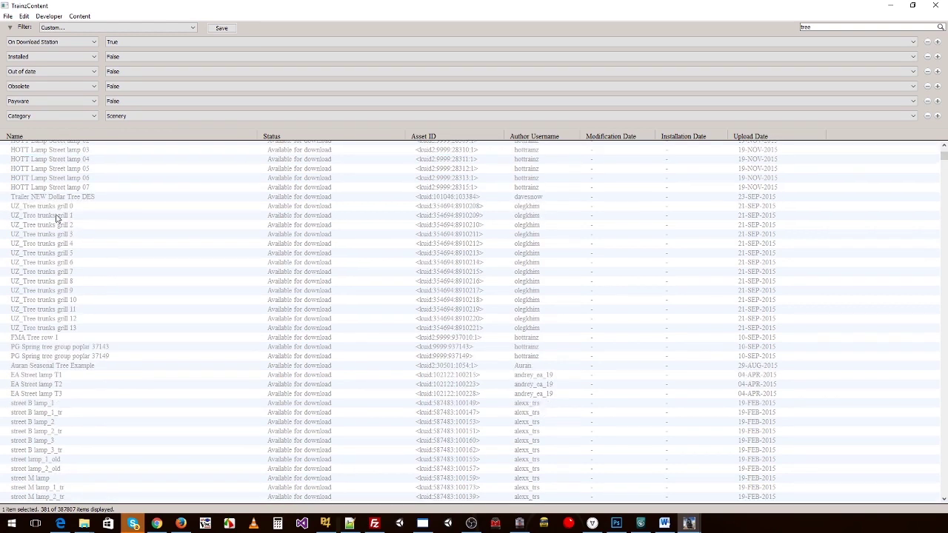
# Download UZ_Tree trunks grill 0 and move the progress window aside.
pyautogui.rightClick(43, 209)
pyautogui.press('Escape')
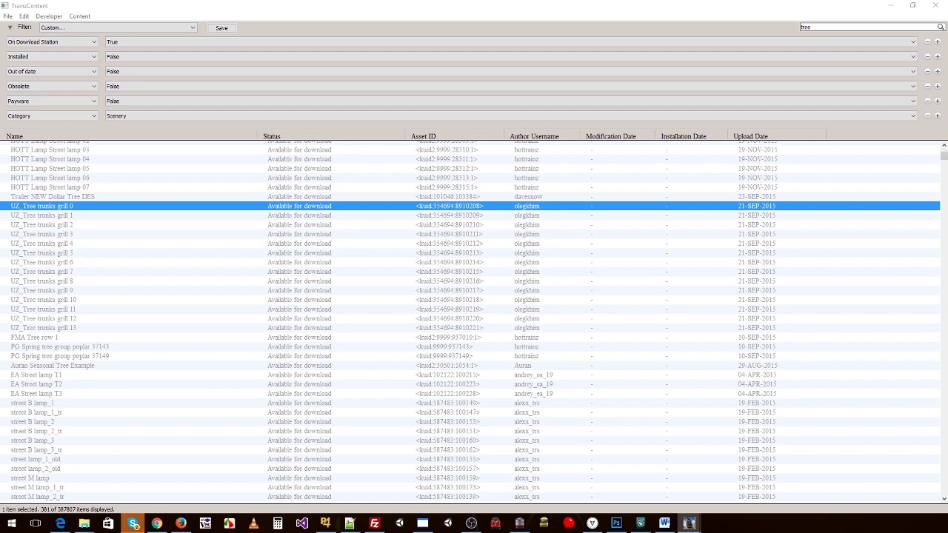
pyautogui.click(133, 235)
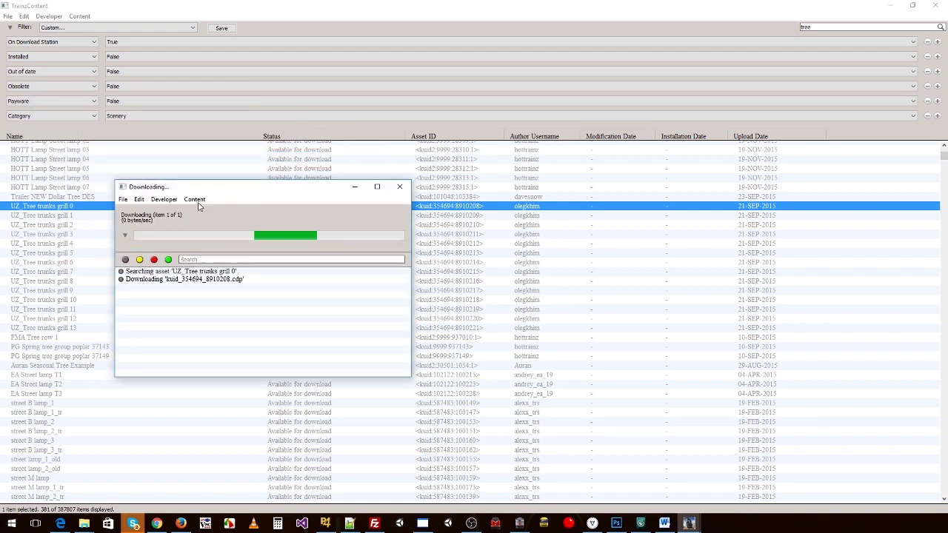
pyautogui.moveTo(230, 193); pyautogui.dragTo(457, 252)
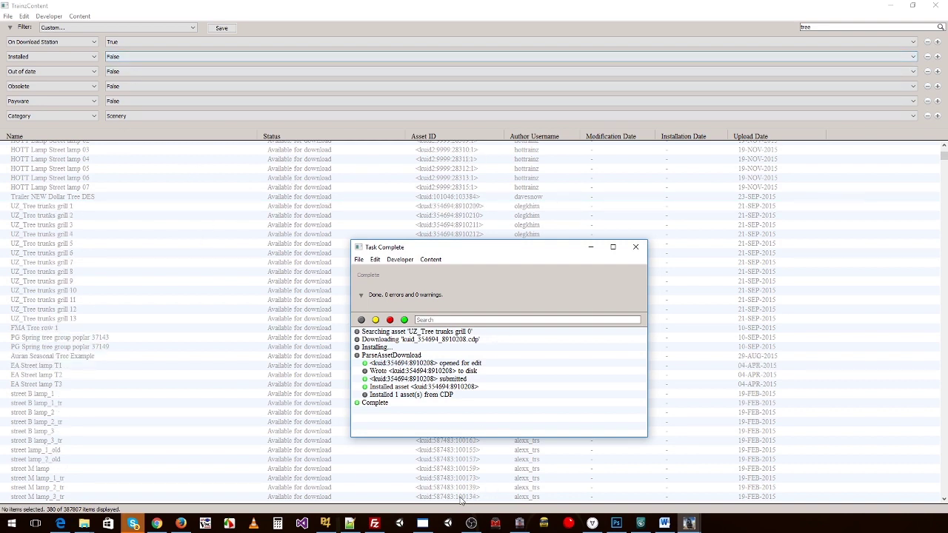
# From the T:ANE launcher, list installed content newest-installed first and select UZ_Tree trunks grill 0.
pyautogui.click(689, 523)
pyautogui.click(587, 482)
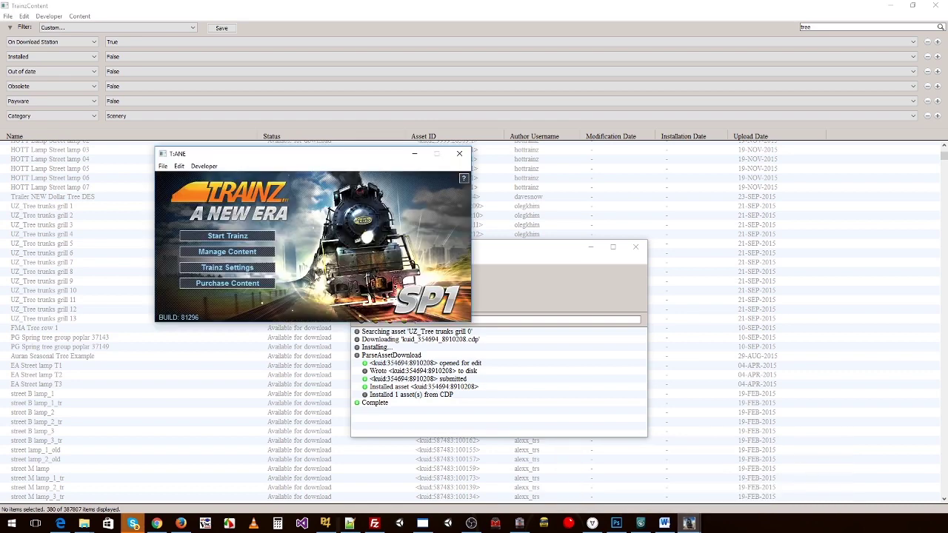
pyautogui.click(216, 253)
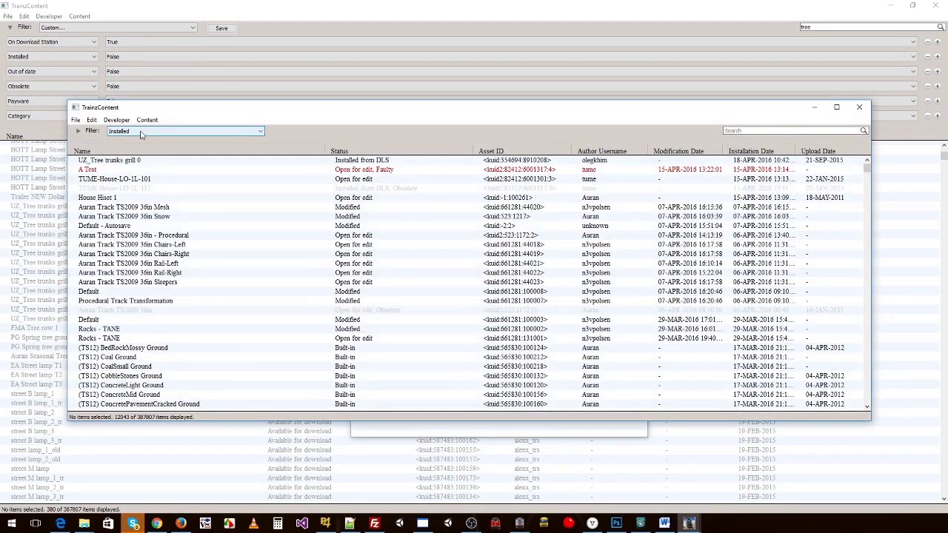
pyautogui.click(754, 152)
pyautogui.click(755, 153)
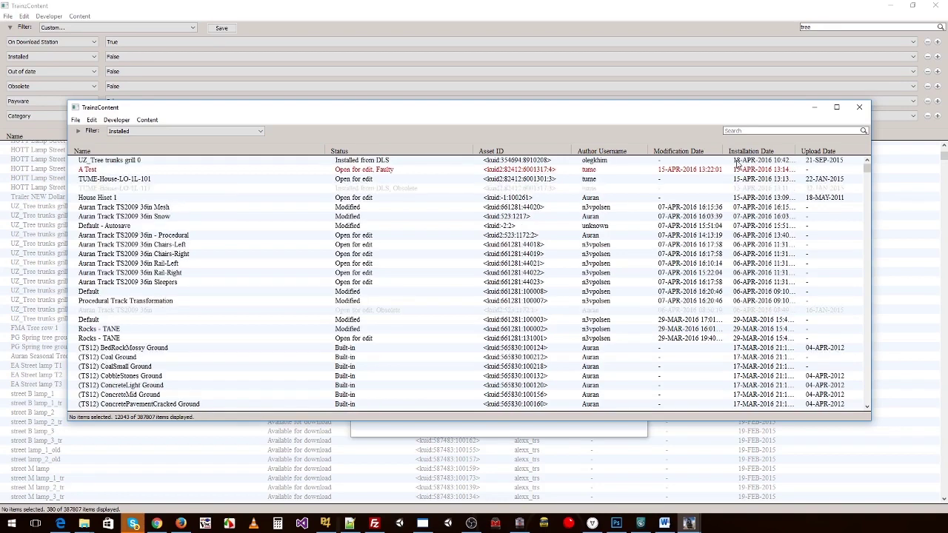
pyautogui.click(741, 162)
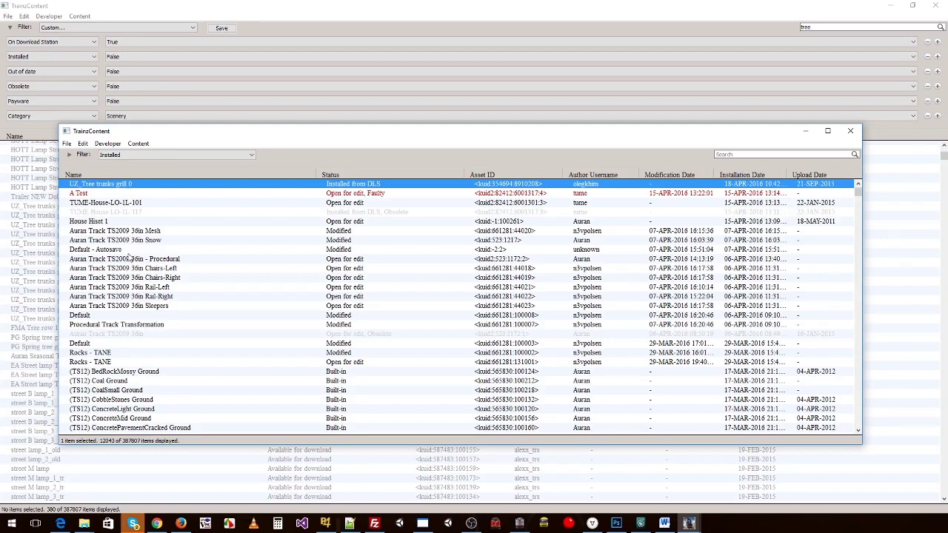
# Preview UZ_Tree trunks grill 0 in 3D, rotating it between edge-on and top views, then close it.
pyautogui.rightClick(150, 185)
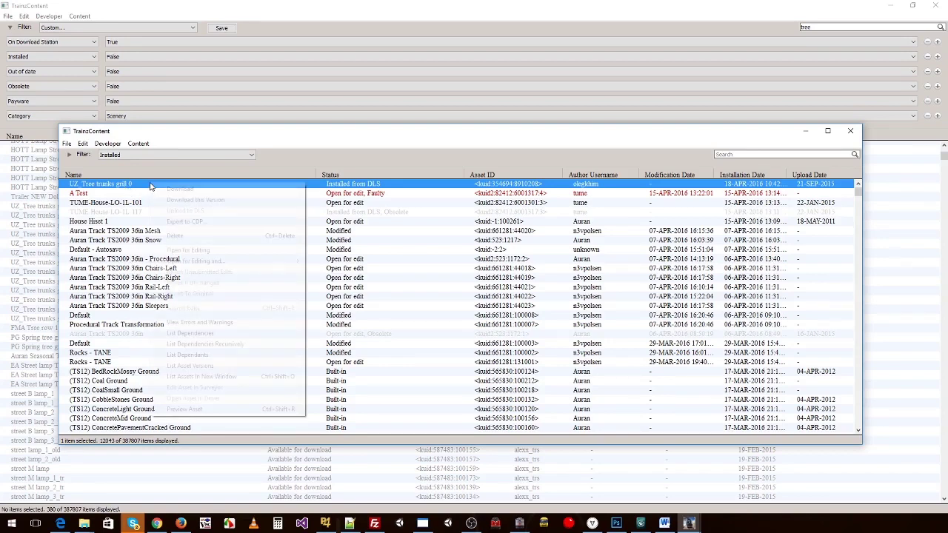
pyautogui.click(181, 410)
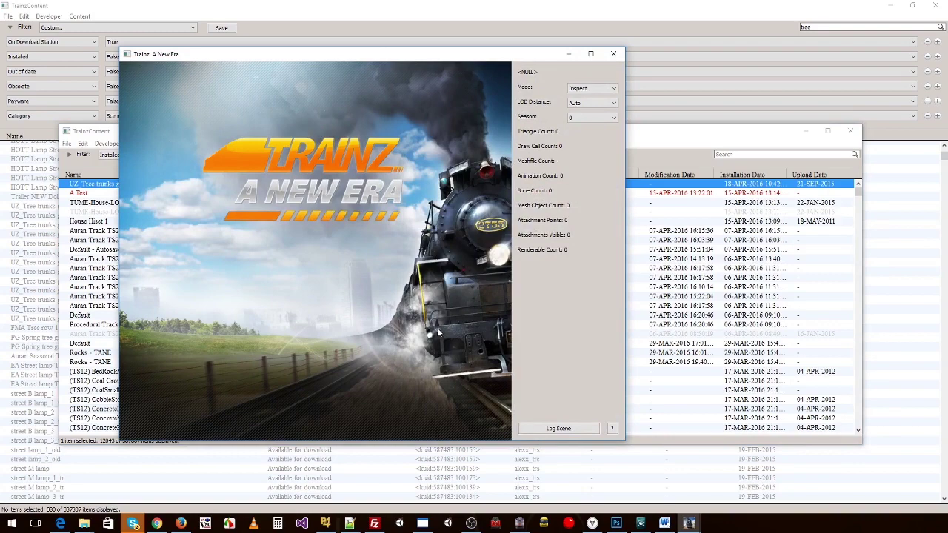
pyautogui.moveTo(437, 333); pyautogui.dragTo(398, 266)
pyautogui.moveTo(469, 271); pyautogui.dragTo(366, 276)
pyautogui.scroll(-5, 390, 275)
pyautogui.scroll(5, 366, 276)
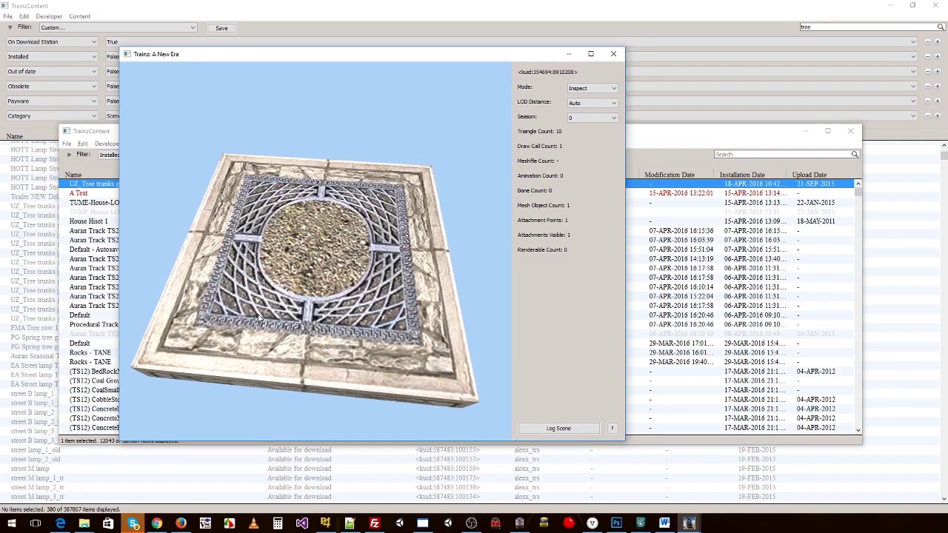
pyautogui.moveTo(258, 319); pyautogui.dragTo(387, 246)
pyautogui.scroll(-3, 382, 235)
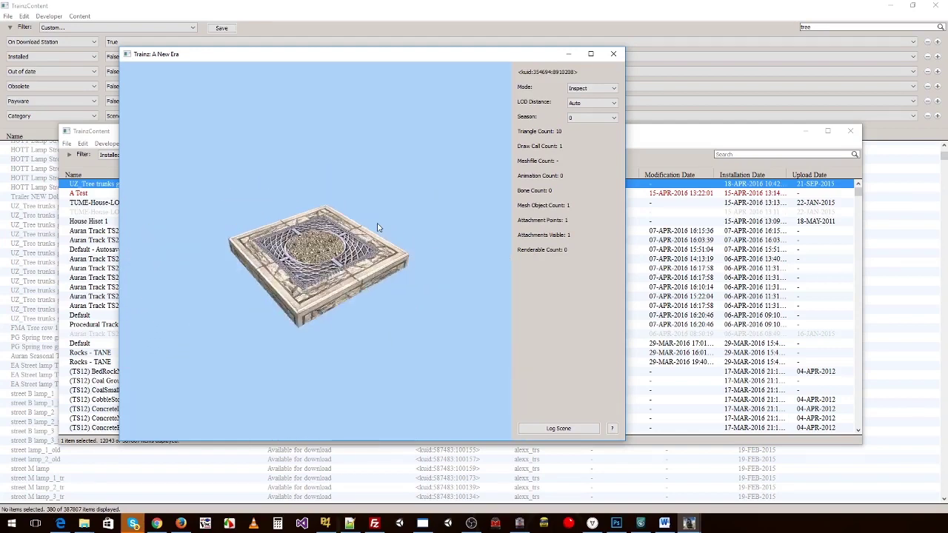
pyautogui.click(614, 57)
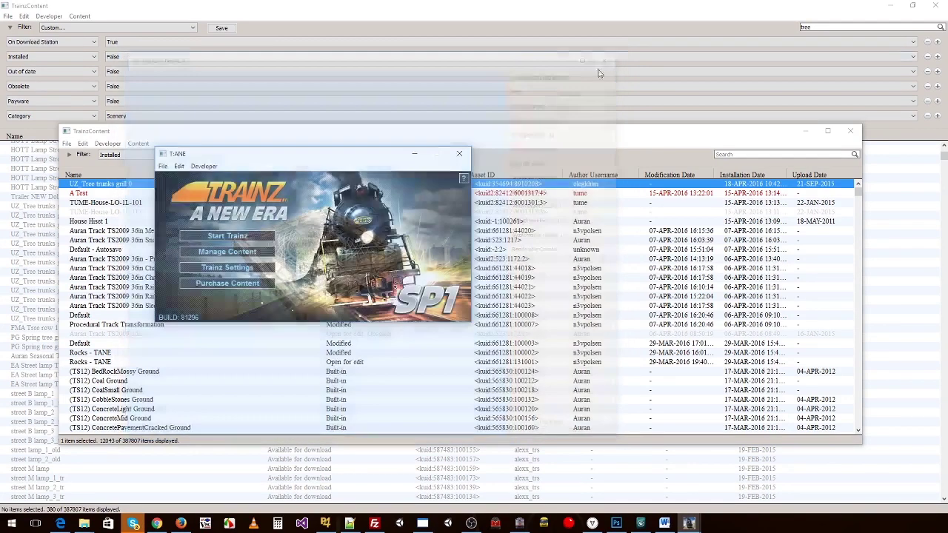
# Close the Trainz launcher and the completed download log, leaving the filtered tree Scenery list in front.
pyautogui.click(127, 189)
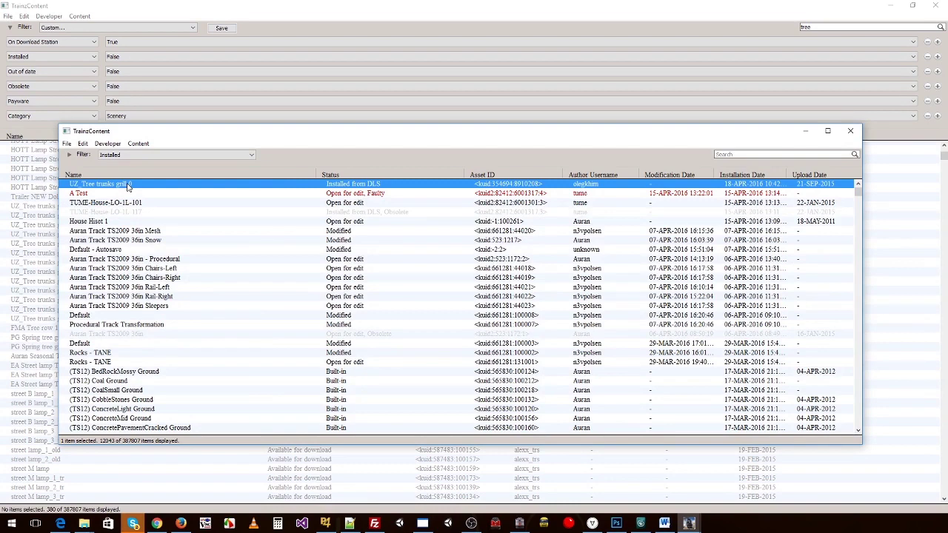
pyautogui.rightClick(127, 186)
pyautogui.click(163, 234)
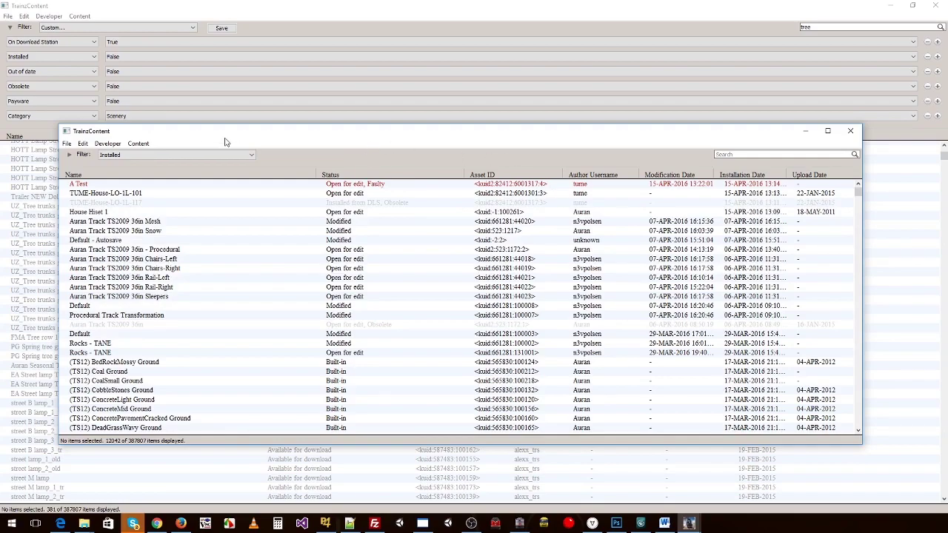
pyautogui.moveTo(226, 142); pyautogui.dragTo(206, 237)
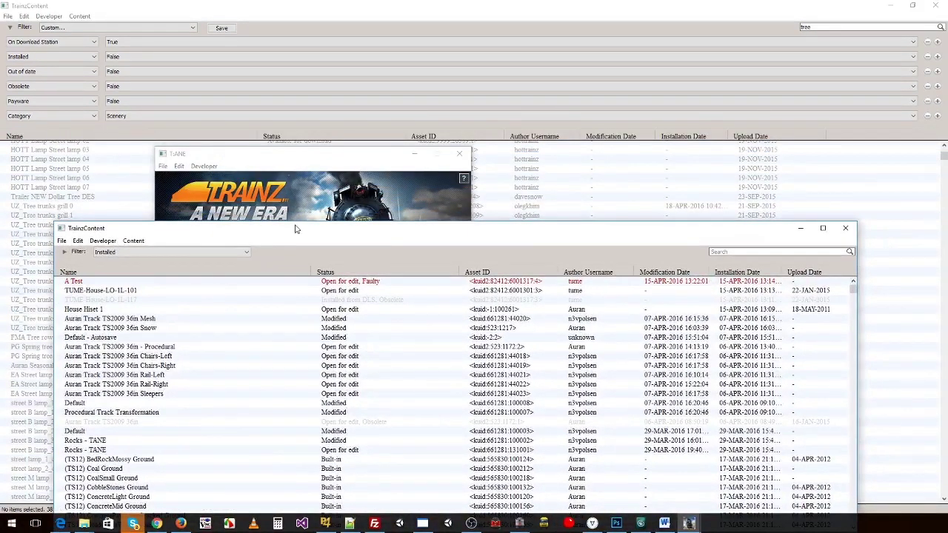
pyautogui.moveTo(295, 230); pyautogui.dragTo(315, 152)
pyautogui.click(751, 101)
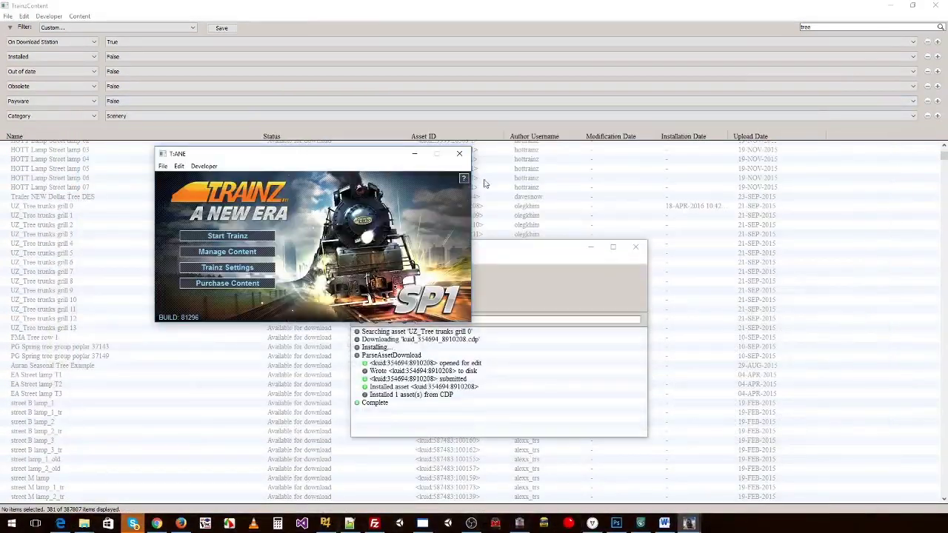
pyautogui.click(459, 153)
pyautogui.click(636, 247)
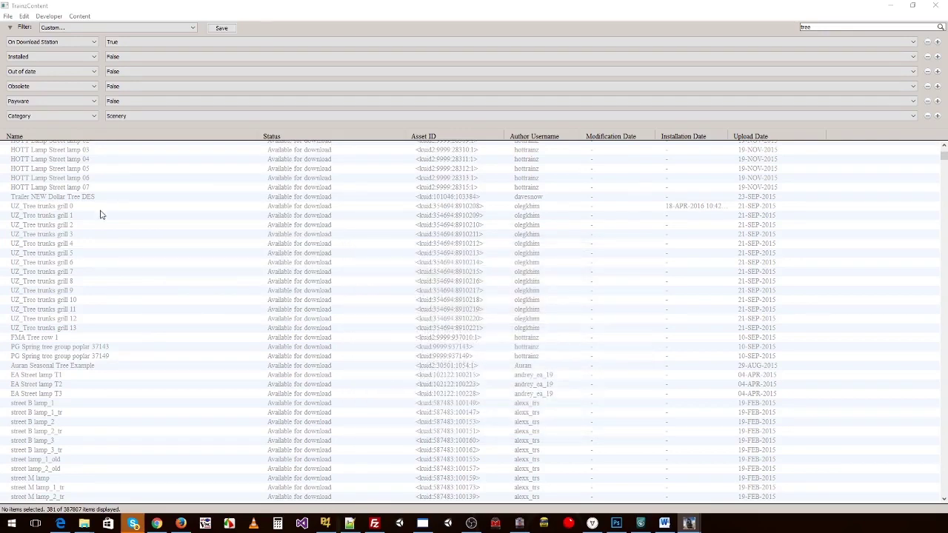
pyautogui.click(103, 207)
pyautogui.scroll(-6, 169, 197)
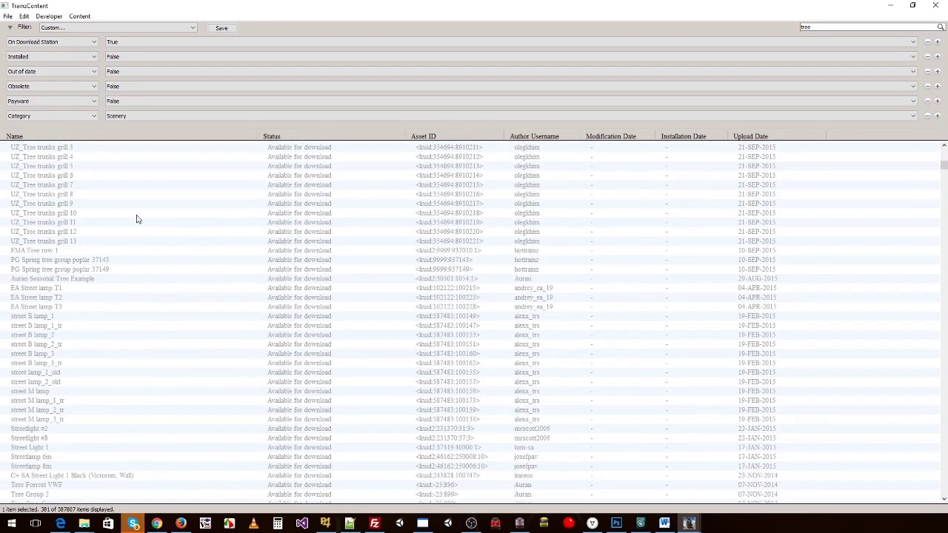
pyautogui.scroll(-14, 154, 226)
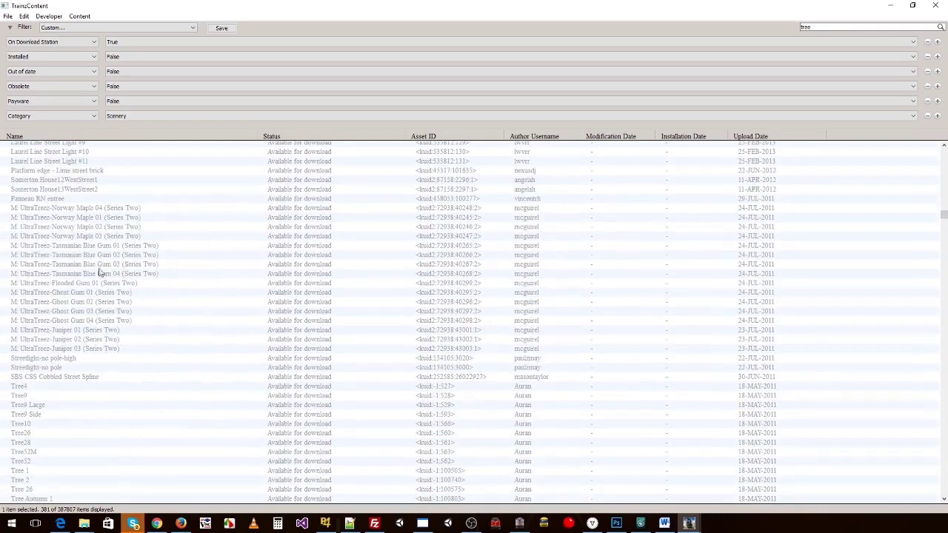
pyautogui.scroll(-7, 147, 232)
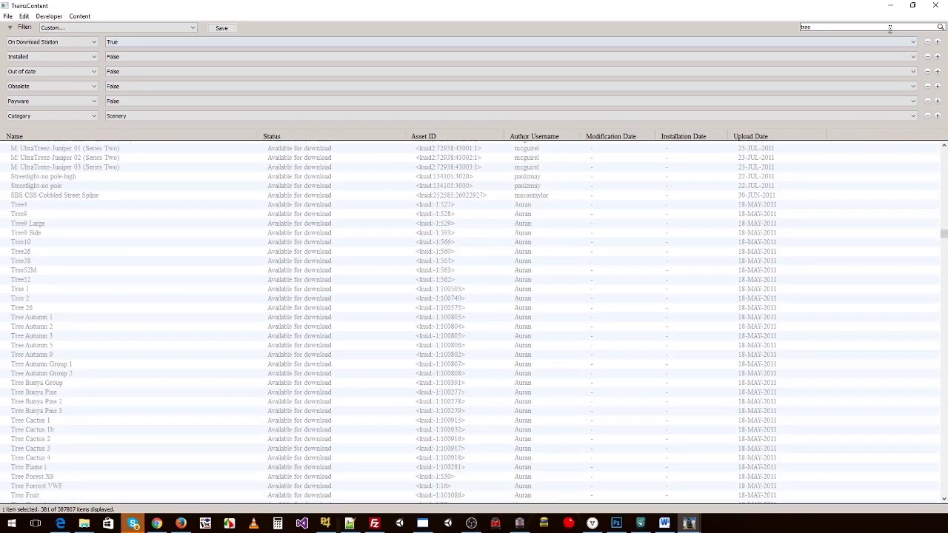
pyautogui.click(582, 243)
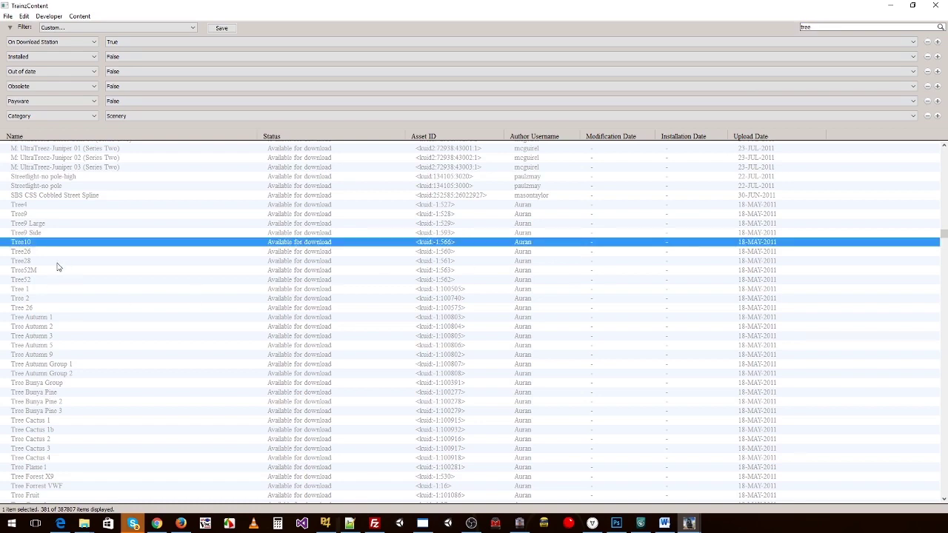
pyautogui.scroll(4, 487, 245)
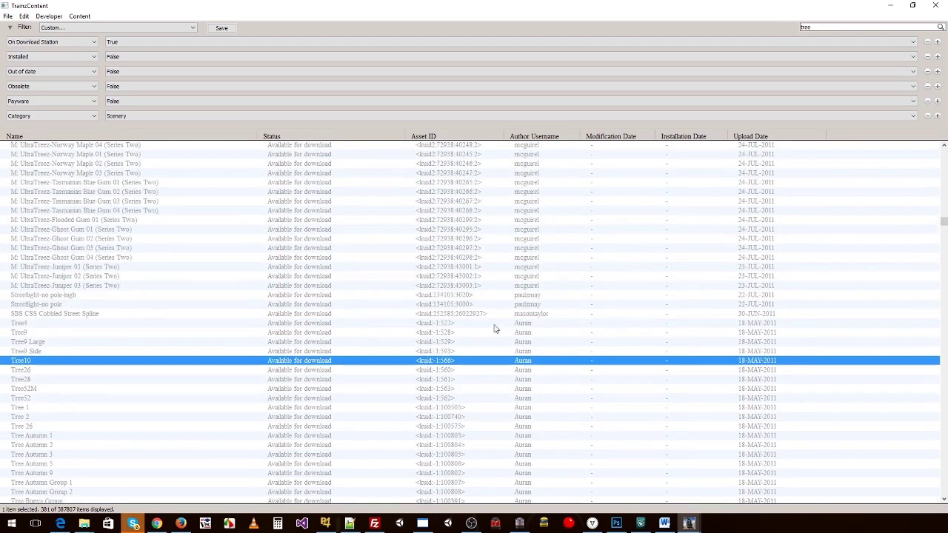
pyautogui.scroll(-6, 495, 329)
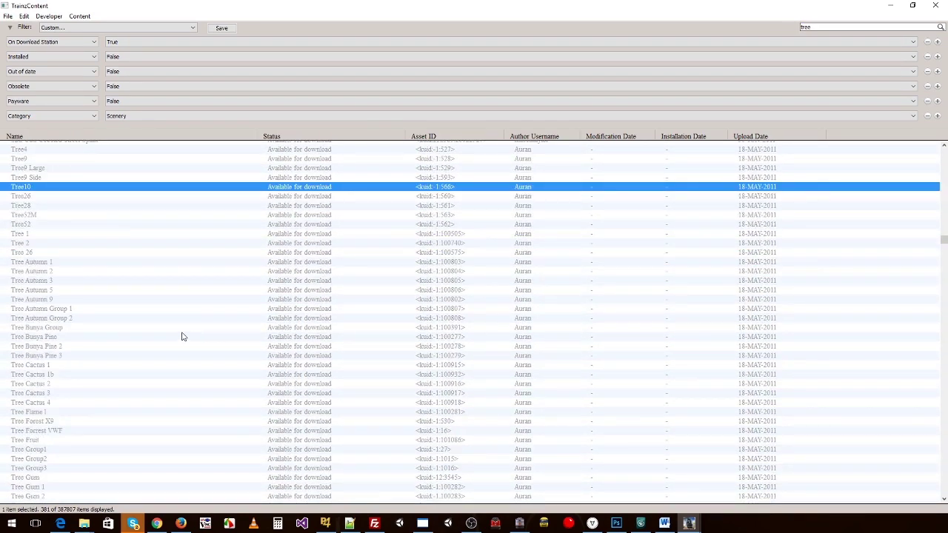
pyautogui.click(141, 291)
pyautogui.scroll(-5, 292, 309)
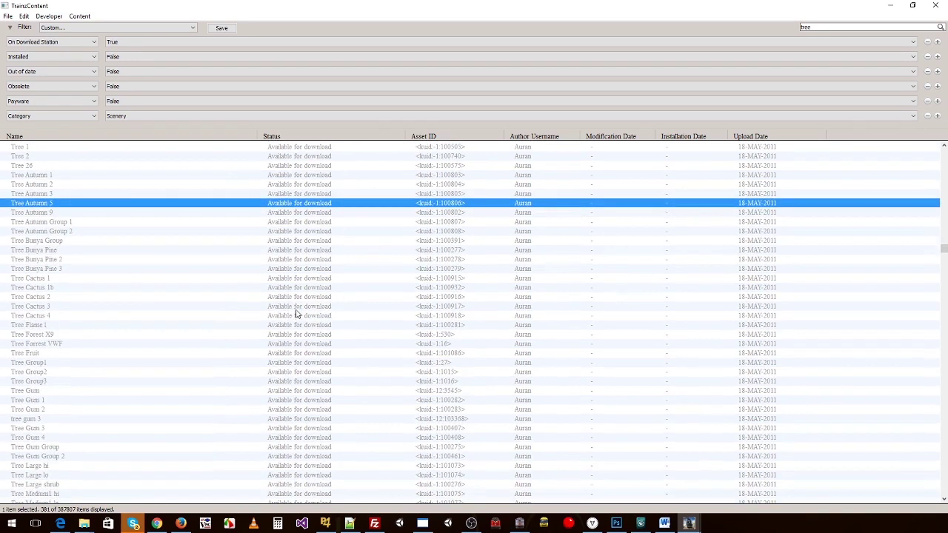
pyautogui.click(540, 288)
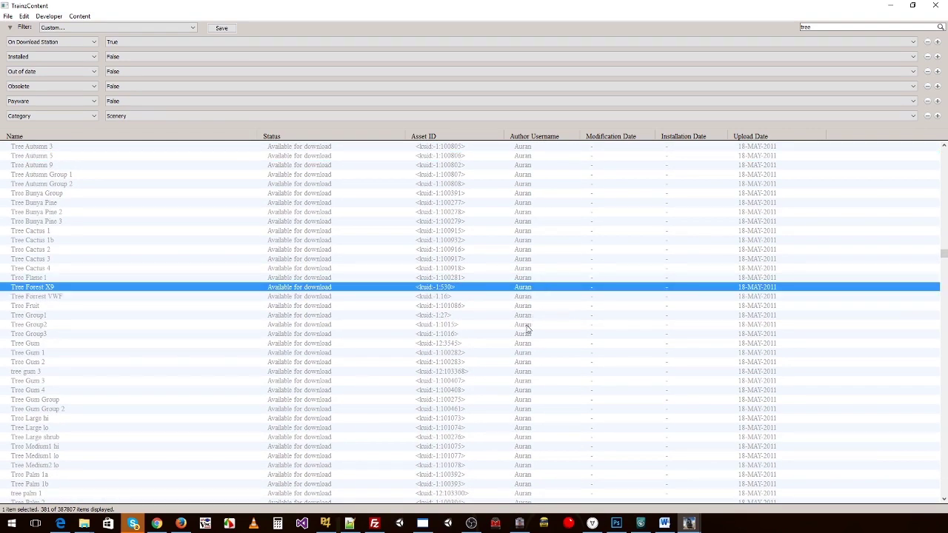
pyautogui.scroll(-9, 531, 409)
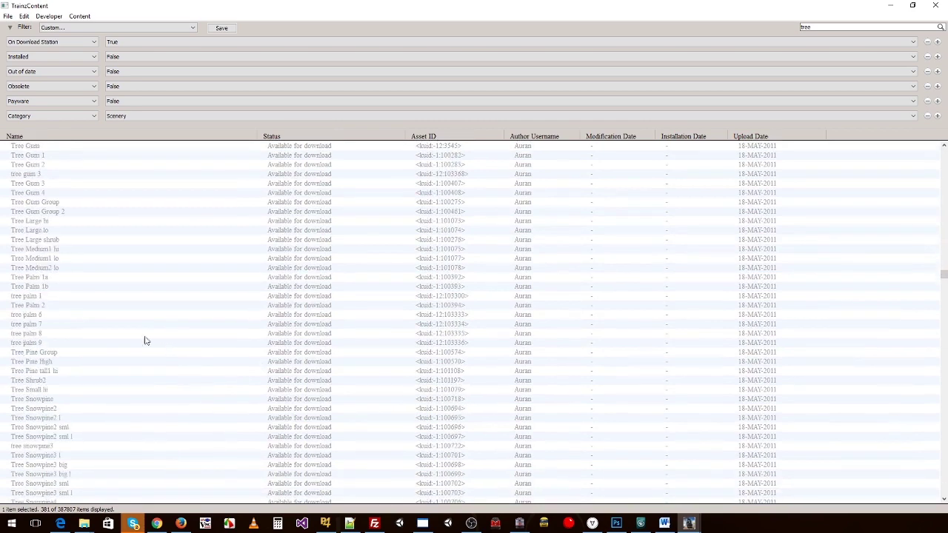
pyautogui.click(57, 349)
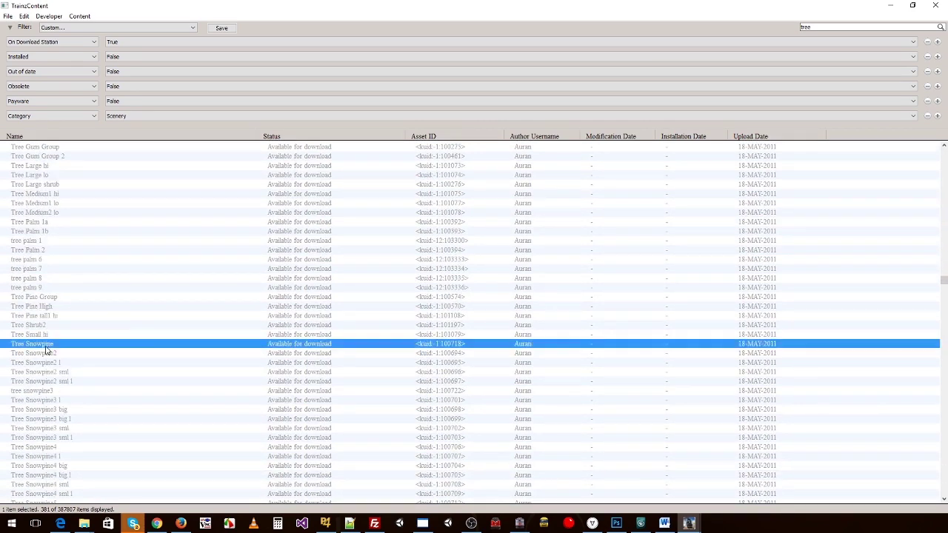
pyautogui.scroll(-10, 140, 356)
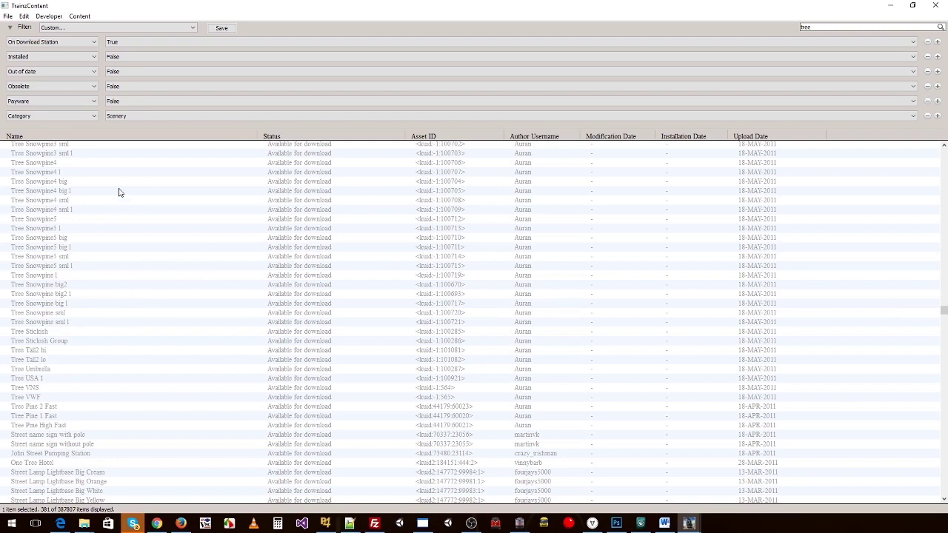
pyautogui.click(34, 257)
pyautogui.scroll(-8, 107, 294)
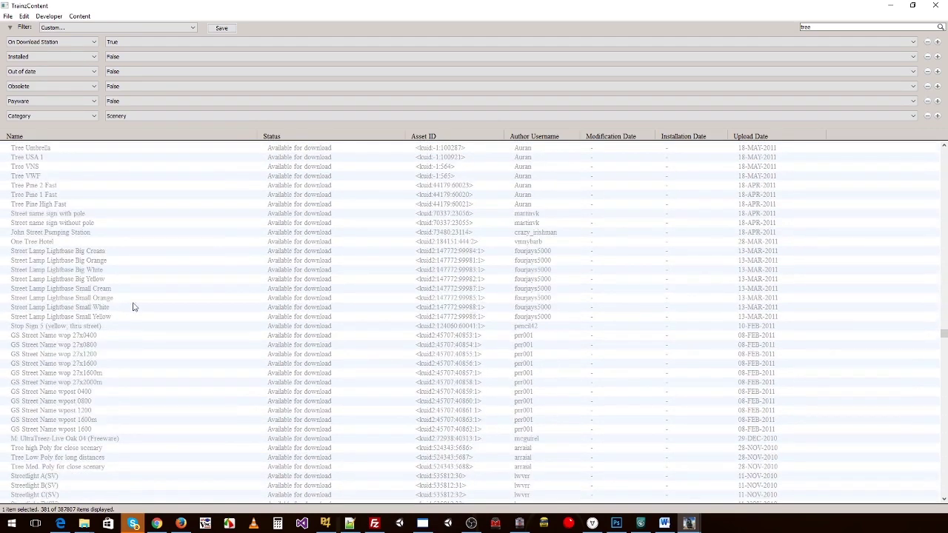
pyautogui.scroll(9, 455, 290)
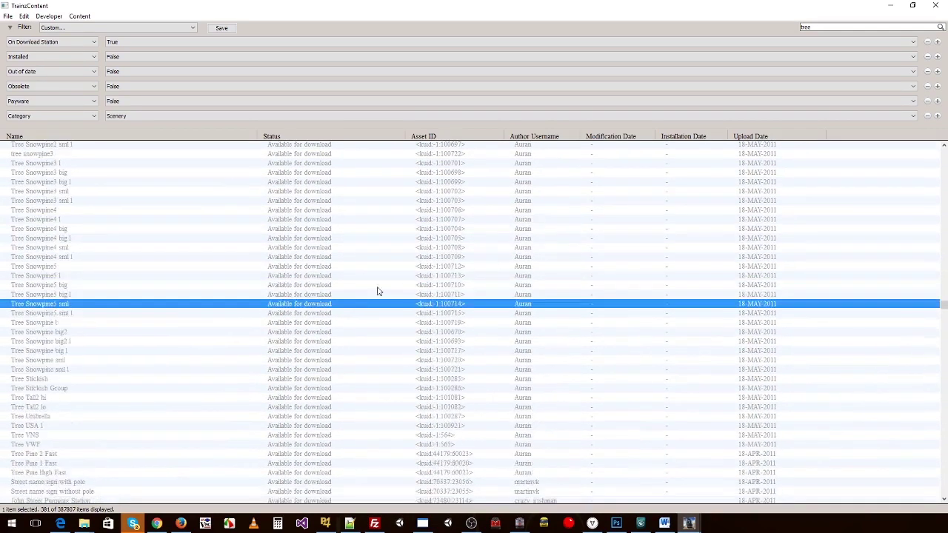
pyautogui.scroll(8, 378, 291)
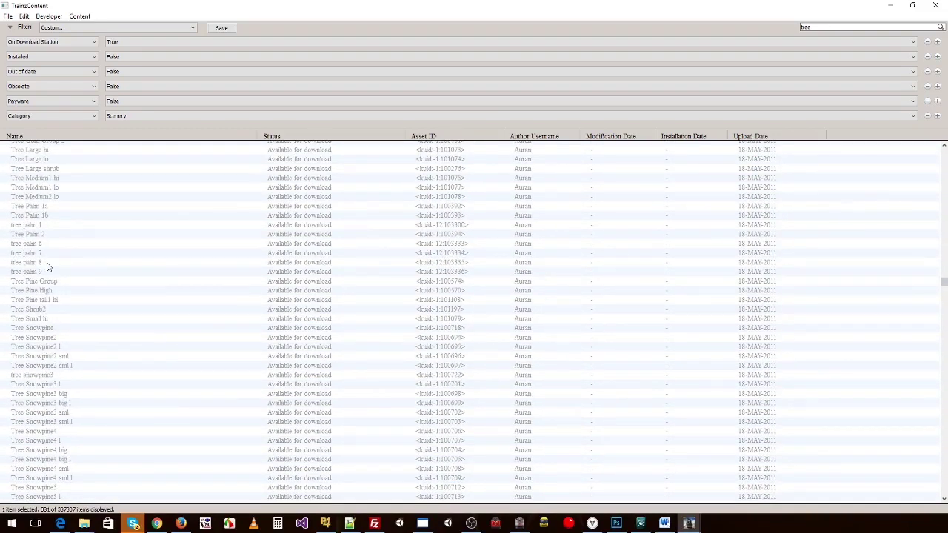
pyautogui.click(111, 234)
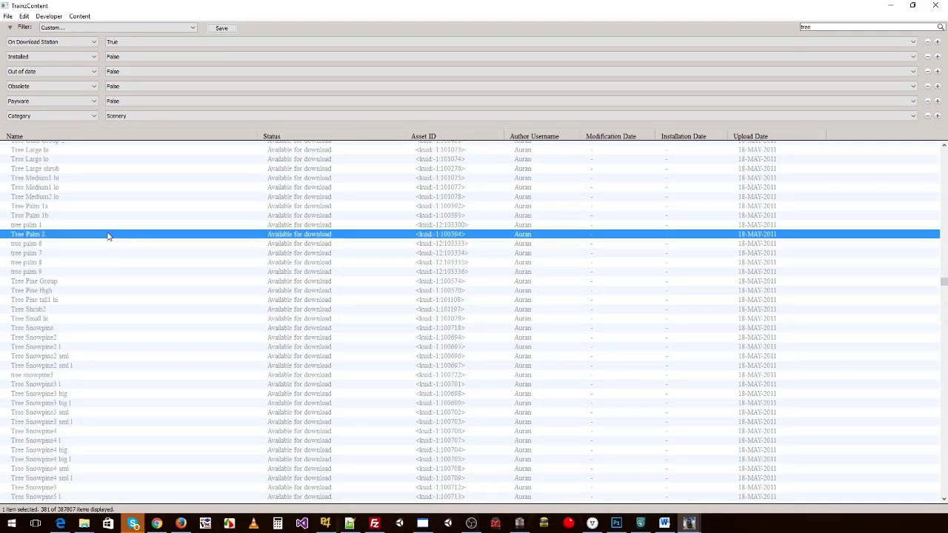
pyautogui.rightClick(43, 238)
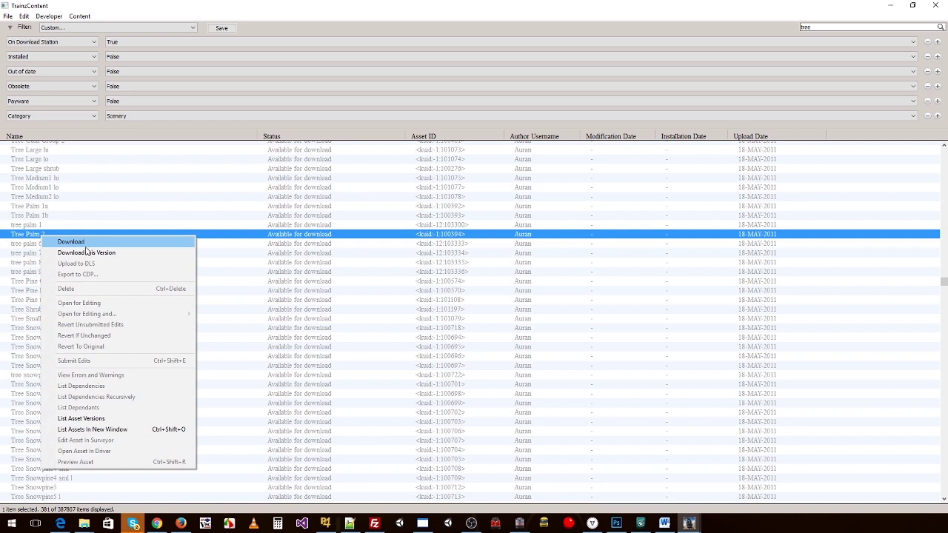
pyautogui.click(169, 209)
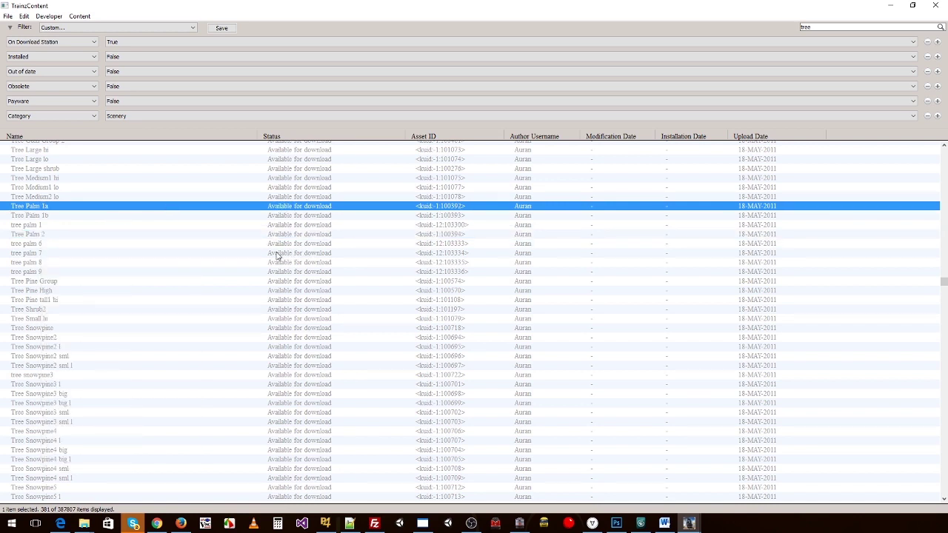
pyautogui.scroll(1, 166, 249)
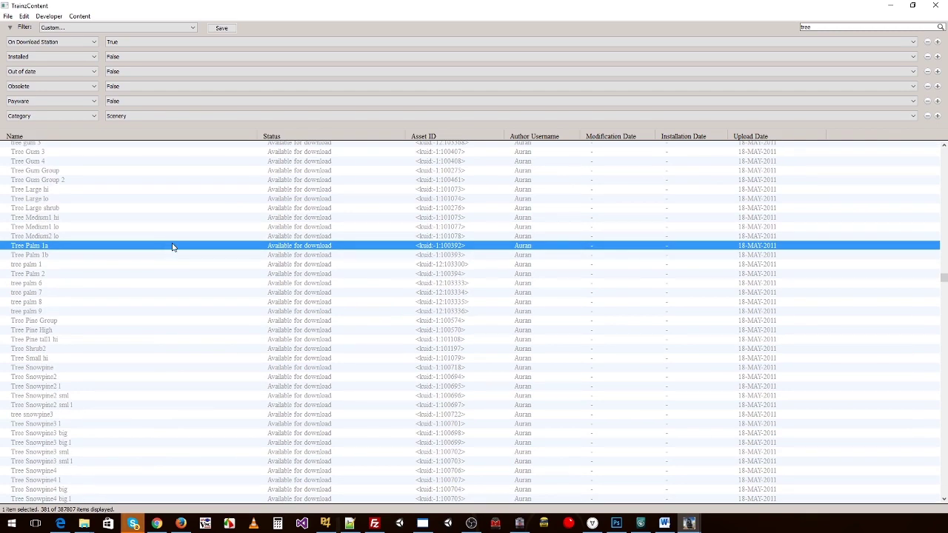
pyautogui.scroll(8, 178, 266)
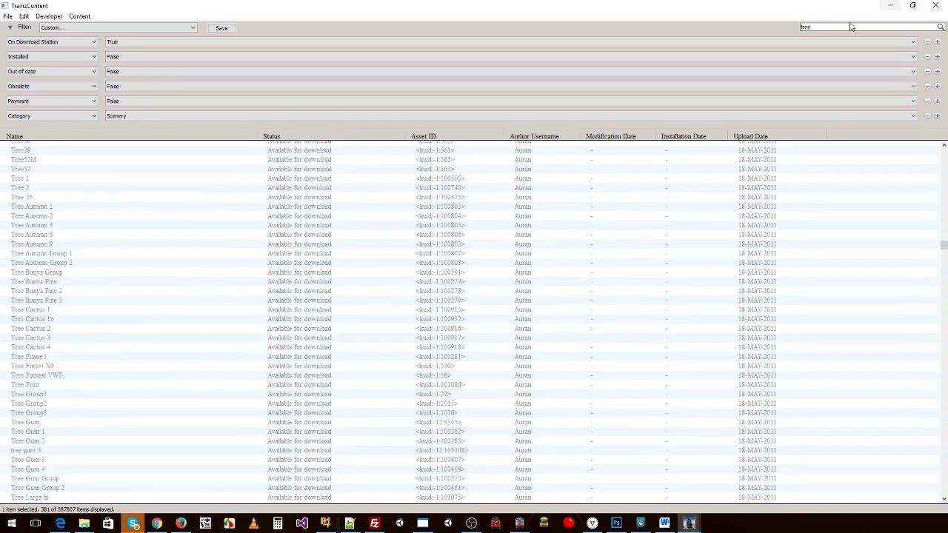
pyautogui.moveTo(851, 27); pyautogui.dragTo(750, 23)
pyautogui.press('BackSpace')
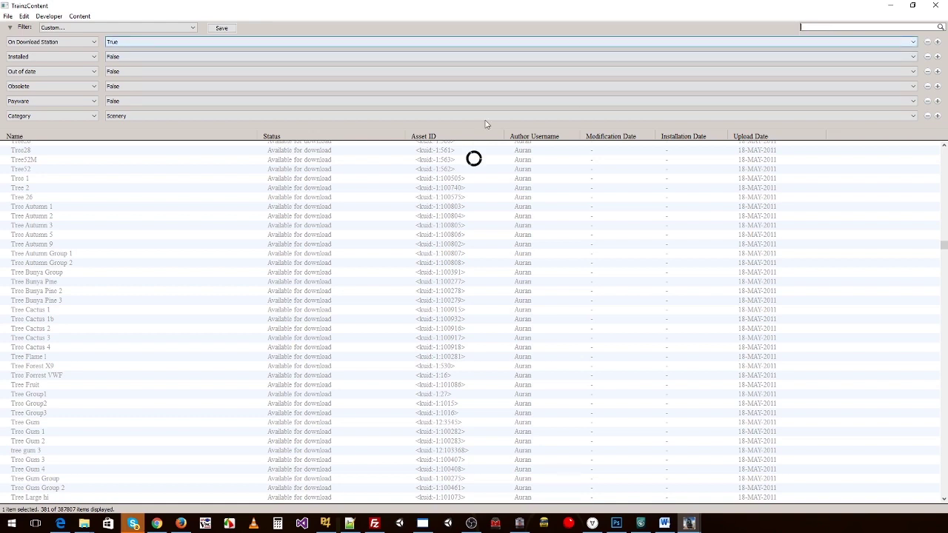
pyautogui.click(53, 42)
pyautogui.press('Escape')
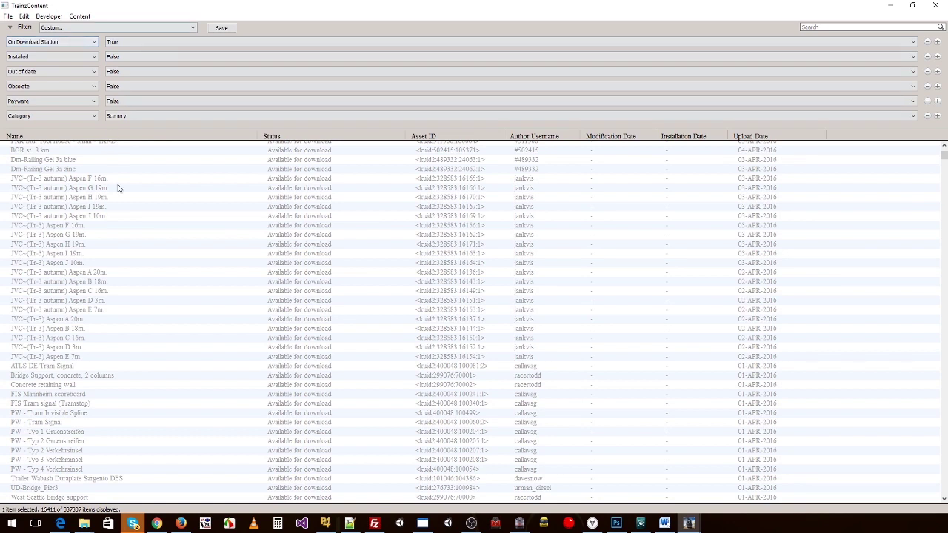
pyautogui.click(189, 256)
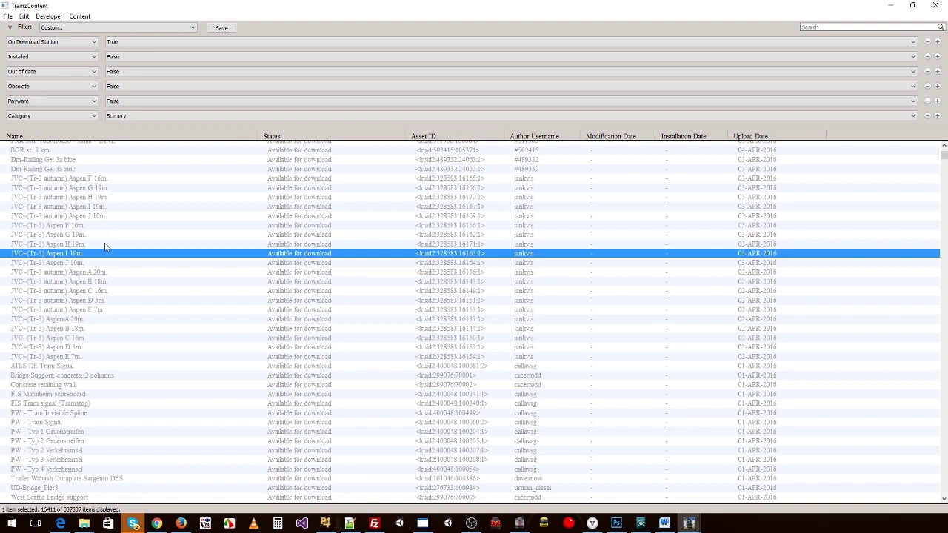
pyautogui.scroll(5, 110, 250)
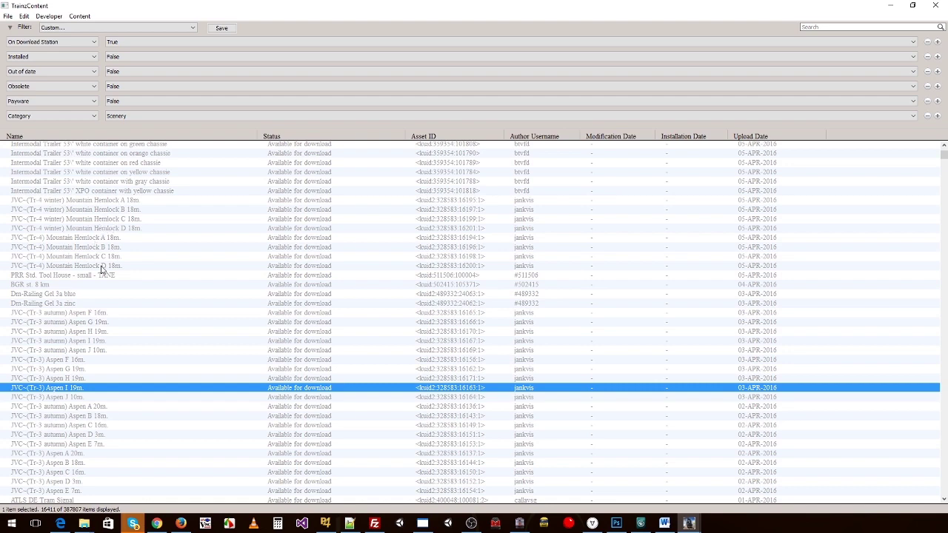
pyautogui.scroll(-8, 106, 273)
pyautogui.scroll(-1, 107, 279)
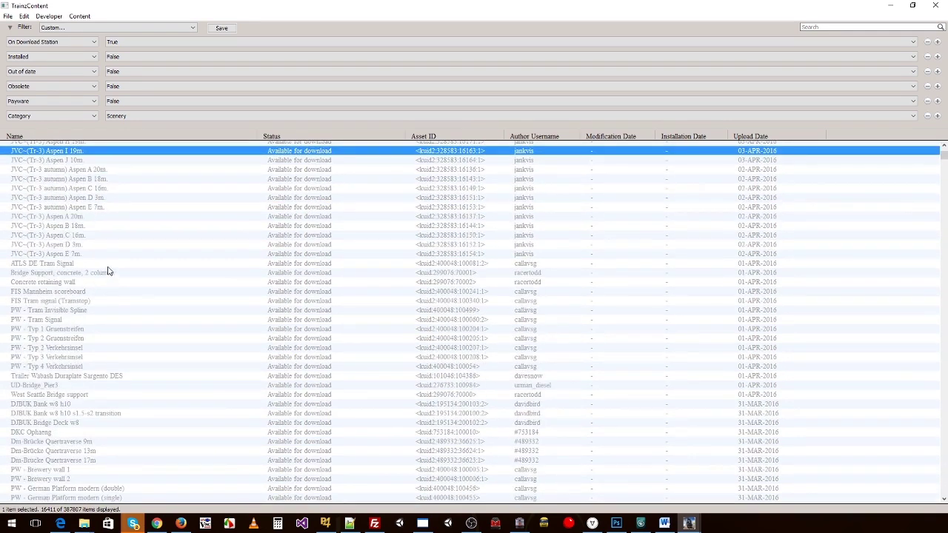
pyautogui.scroll(-1, 107, 272)
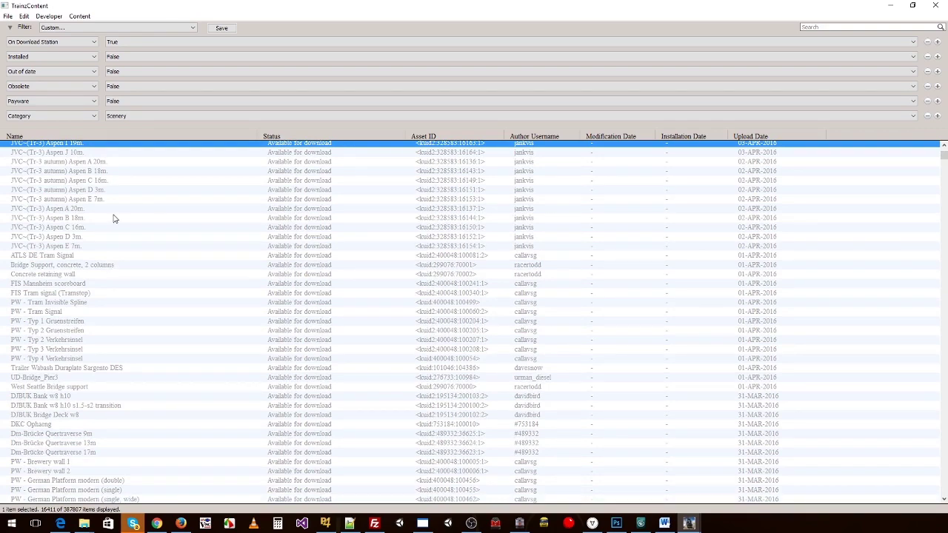
pyautogui.scroll(-14, 111, 223)
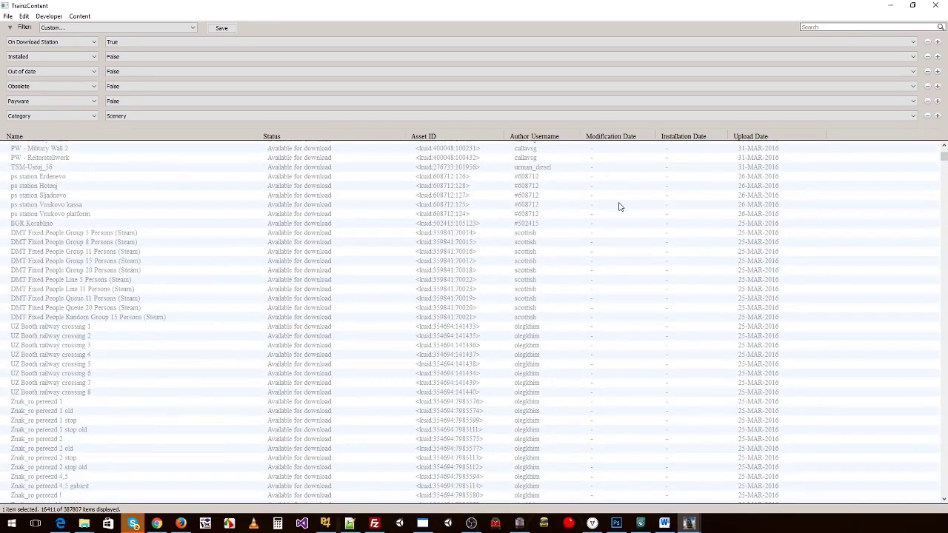
pyautogui.scroll(-6, 74, 422)
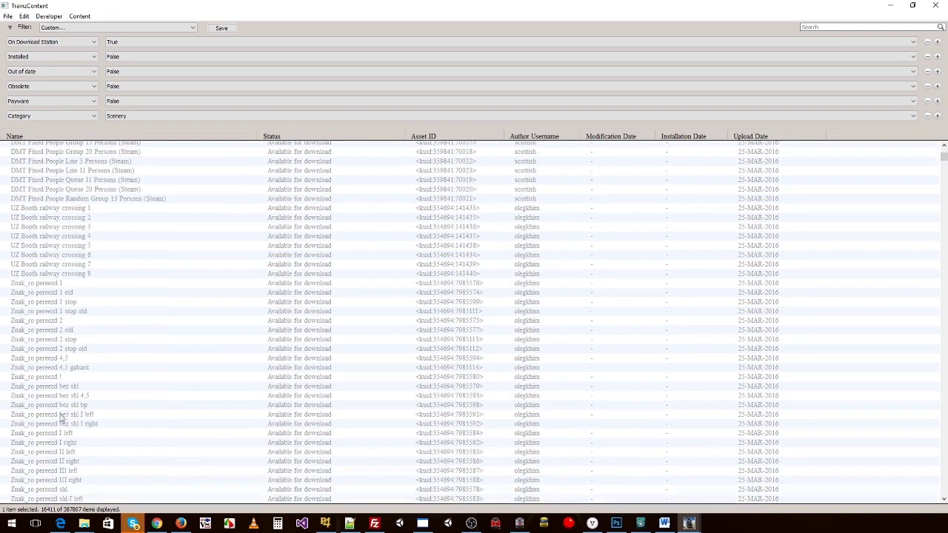
pyautogui.click(80, 236)
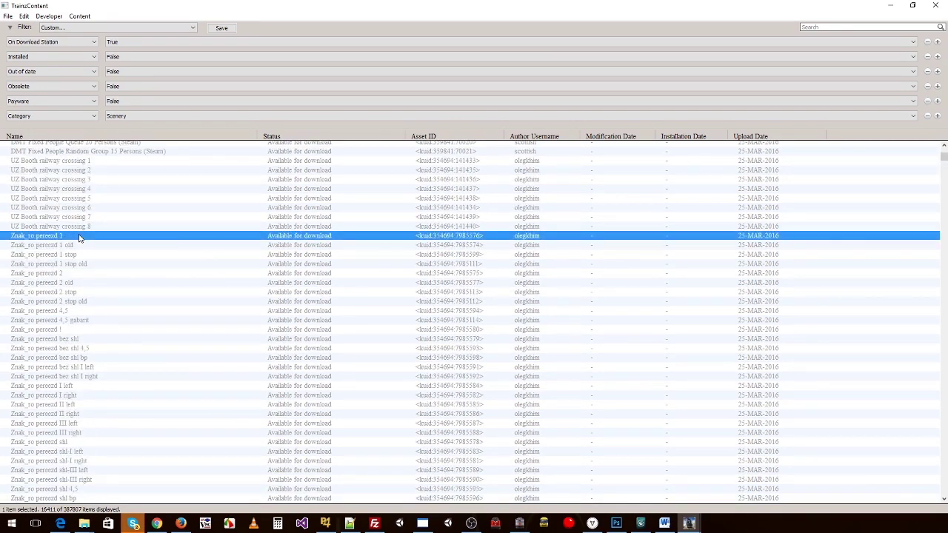
pyautogui.scroll(-10, 170, 318)
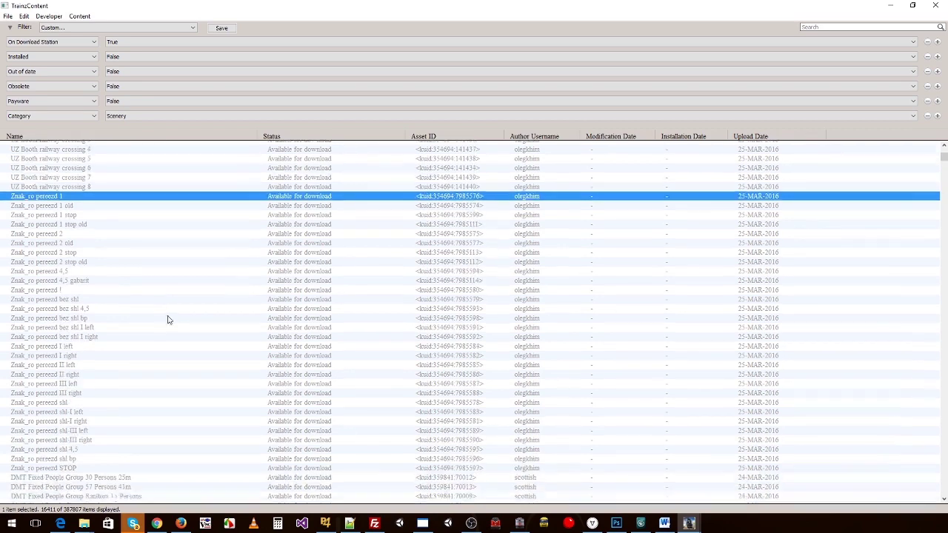
pyautogui.scroll(-10, 177, 334)
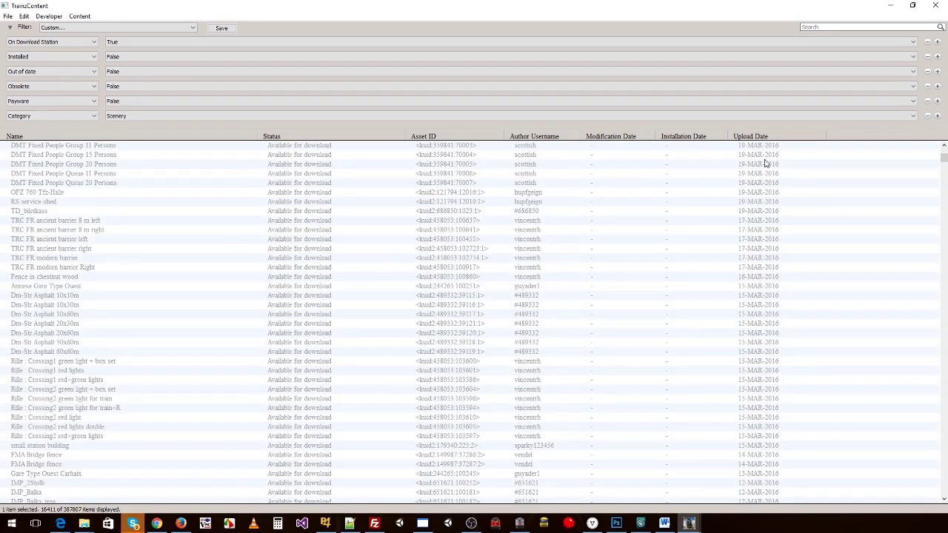
# Close both Content Manager windows.
pyautogui.click(935, 6)
pyautogui.moveTo(689, 525)
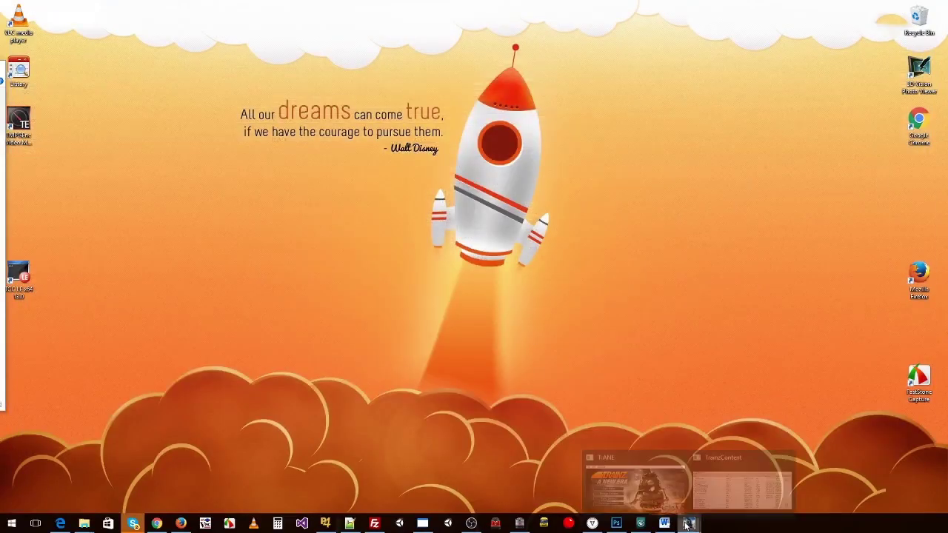
pyautogui.click(728, 489)
pyautogui.click(872, 116)
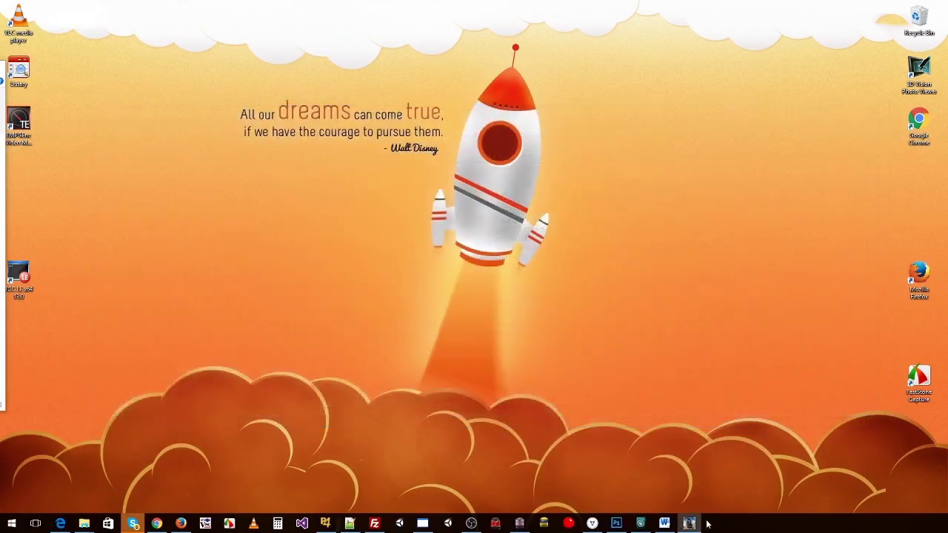
# In the launcher settings, turn on 'Manage content as thumbnails'.
pyautogui.click(689, 525)
pyautogui.click(220, 273)
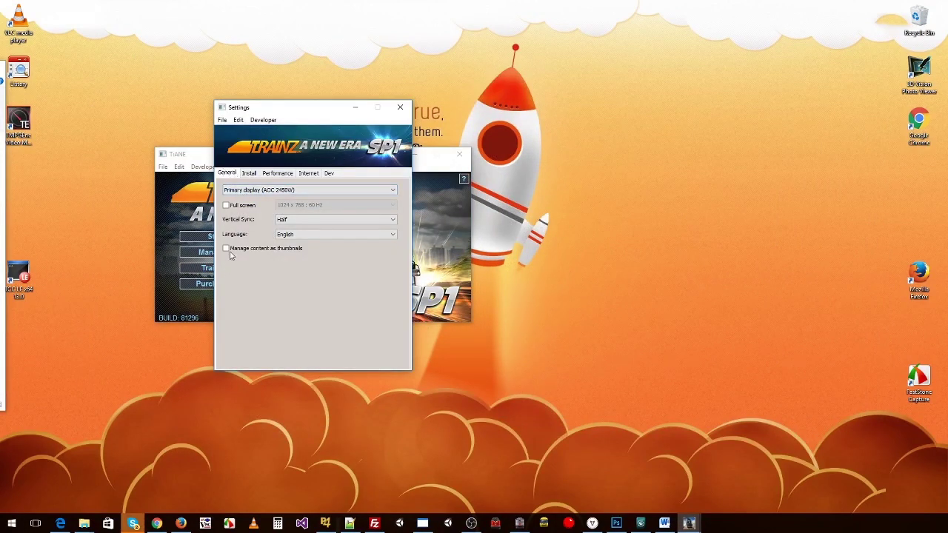
pyautogui.click(226, 248)
# Close Settings and reopen Manage Content, browsing the installed assets now shown with thumbnails.
pyautogui.click(398, 107)
pyautogui.click(228, 252)
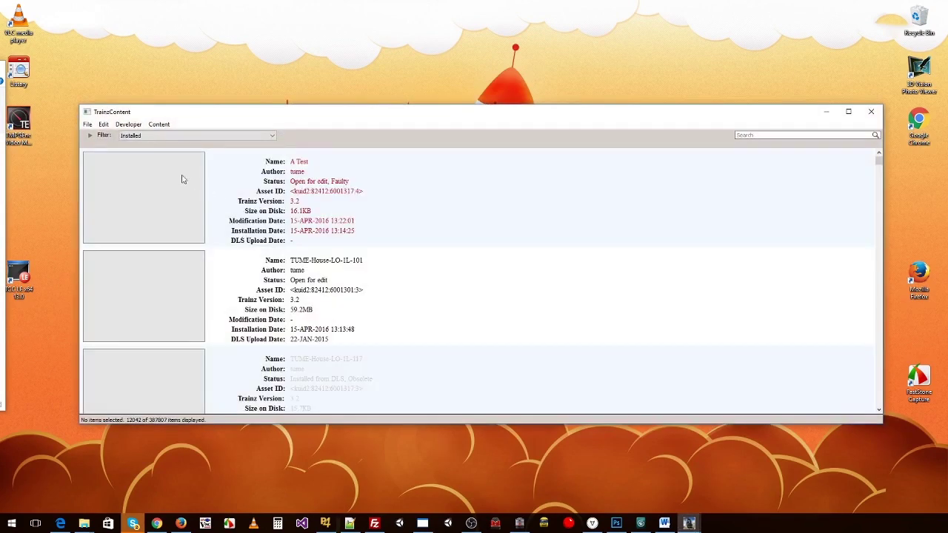
pyautogui.click(203, 180)
pyautogui.scroll(-2, 197, 277)
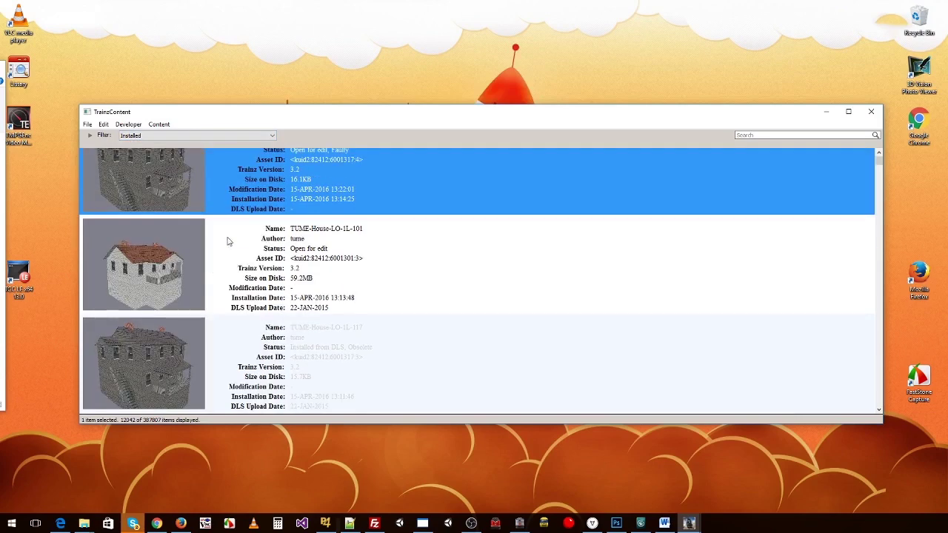
pyautogui.scroll(-5, 197, 277)
pyautogui.scroll(3, 212, 244)
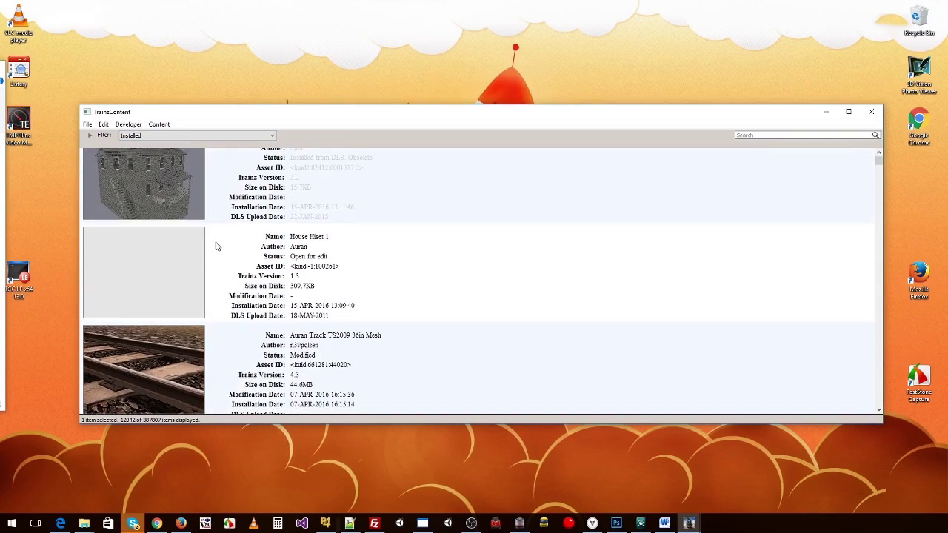
pyautogui.scroll(3, 254, 242)
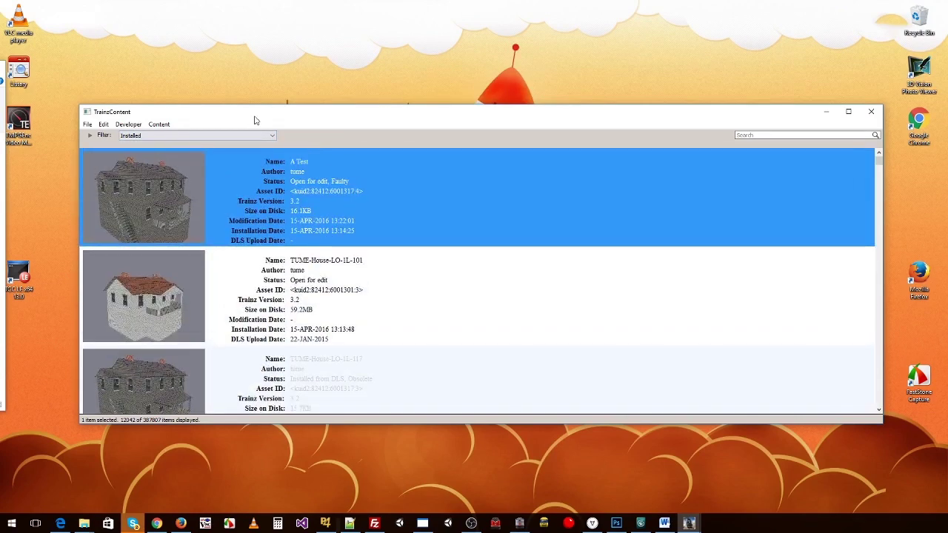
# Maximize the Content Manager window and put focus in the Search box.
pyautogui.doubleClick(255, 116)
pyautogui.click(163, 276)
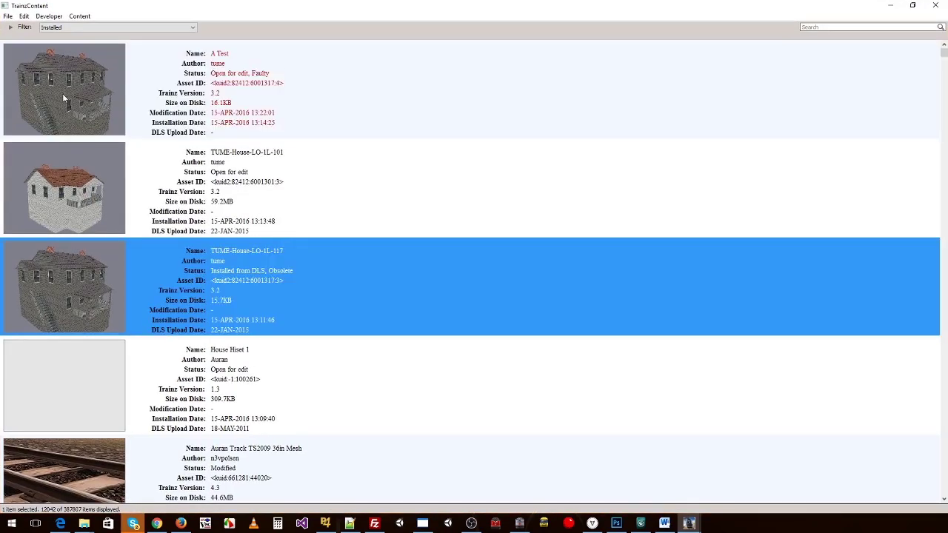
pyautogui.scroll(-5, 106, 241)
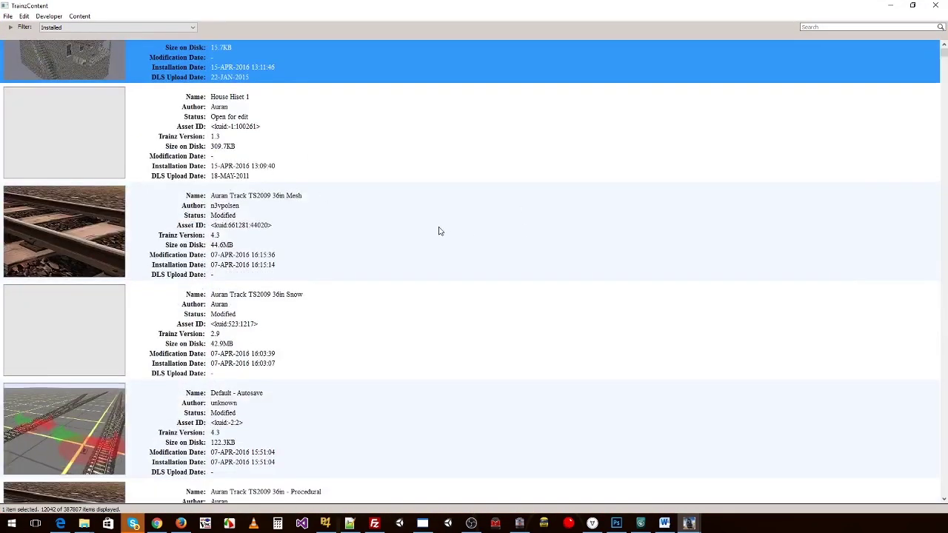
pyautogui.click(828, 26)
pyautogui.scroll(6, 178, 77)
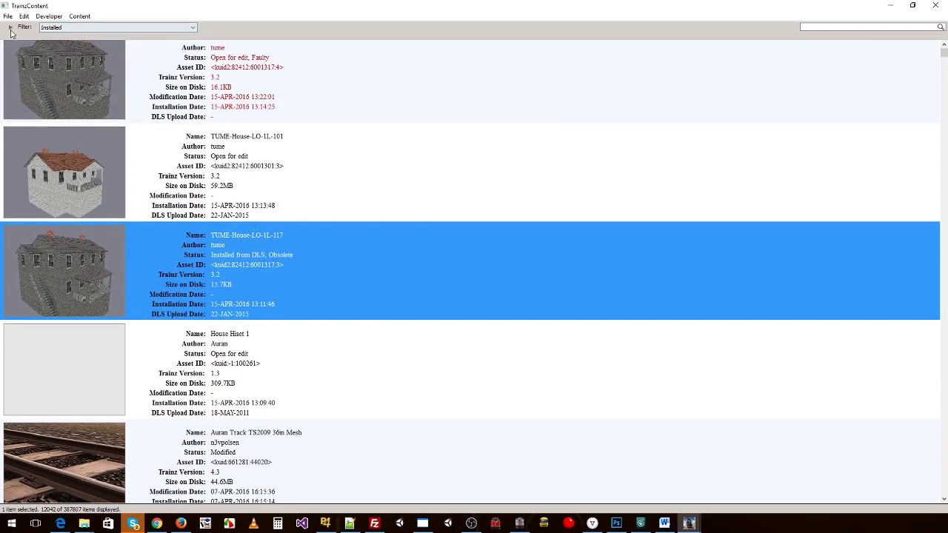
# Expand the filter bar, switch to the Download Station filter, and show its criteria.
pyautogui.click(30, 31)
pyautogui.click(74, 29)
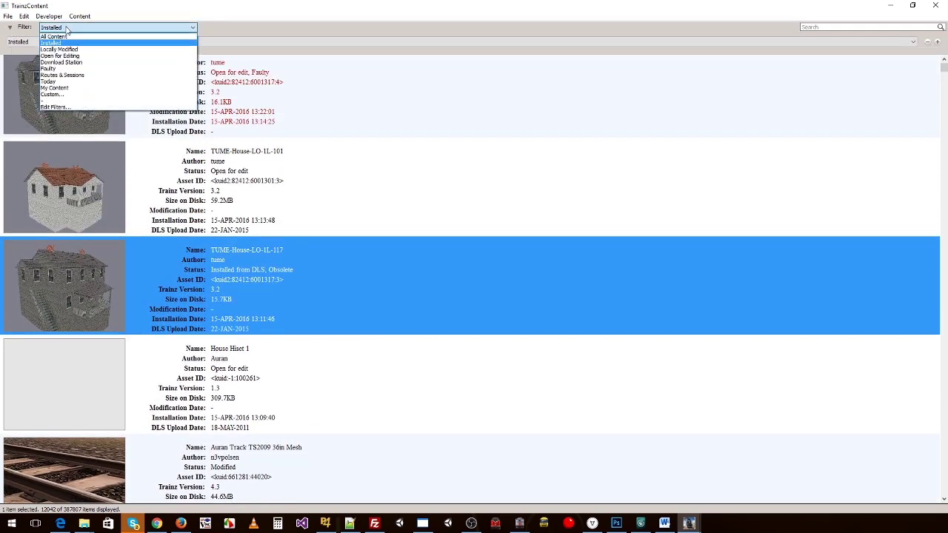
pyautogui.click(276, 29)
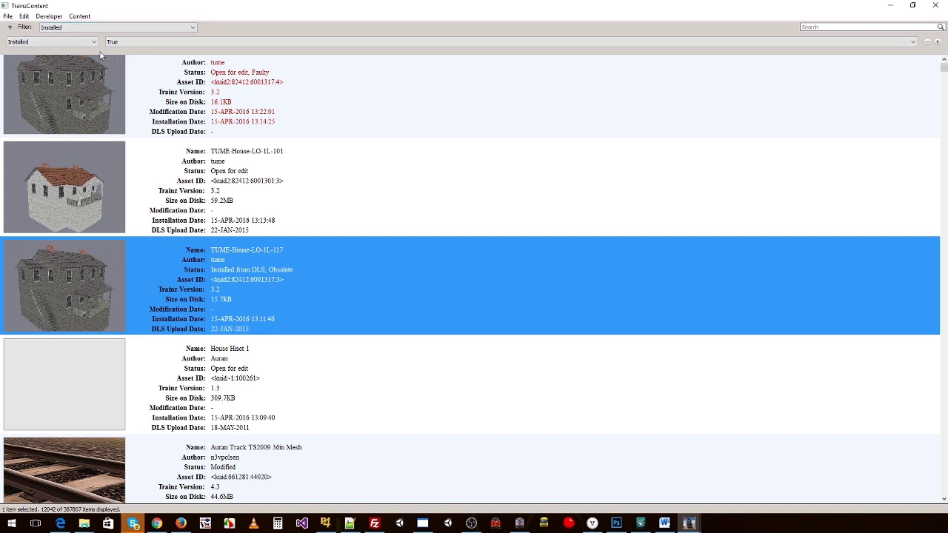
pyautogui.click(82, 28)
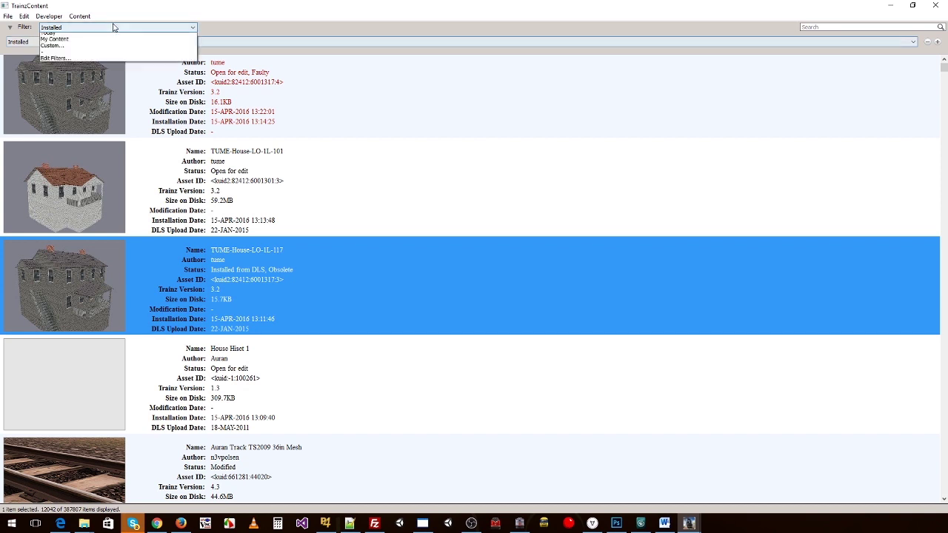
pyautogui.click(63, 63)
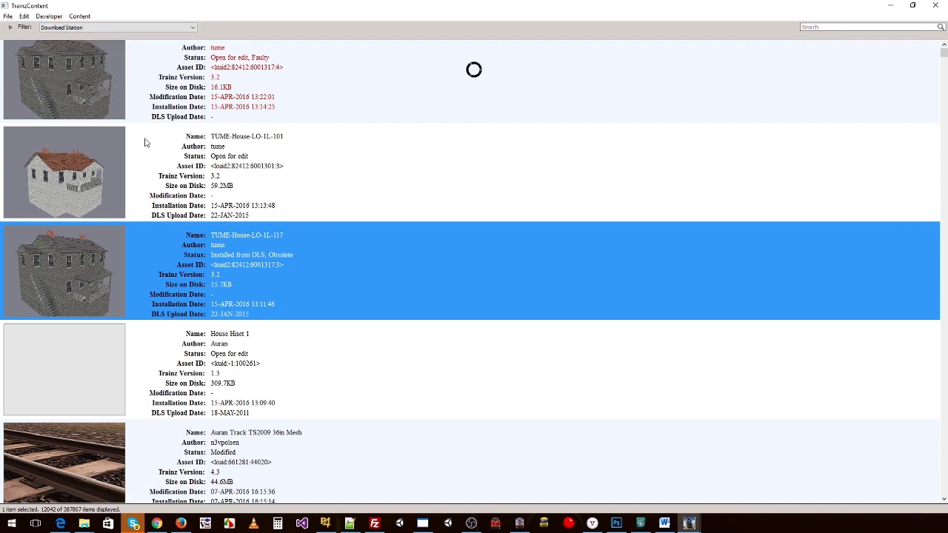
pyautogui.click(10, 27)
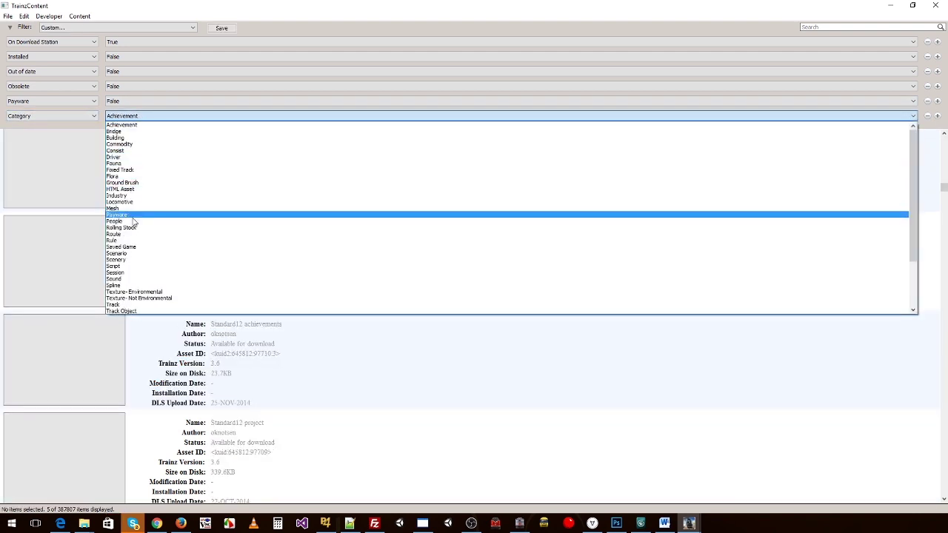
# Set Category to Scenery and search 'tree', scrolling through the 381 thumbnail results.
pyautogui.click(126, 260)
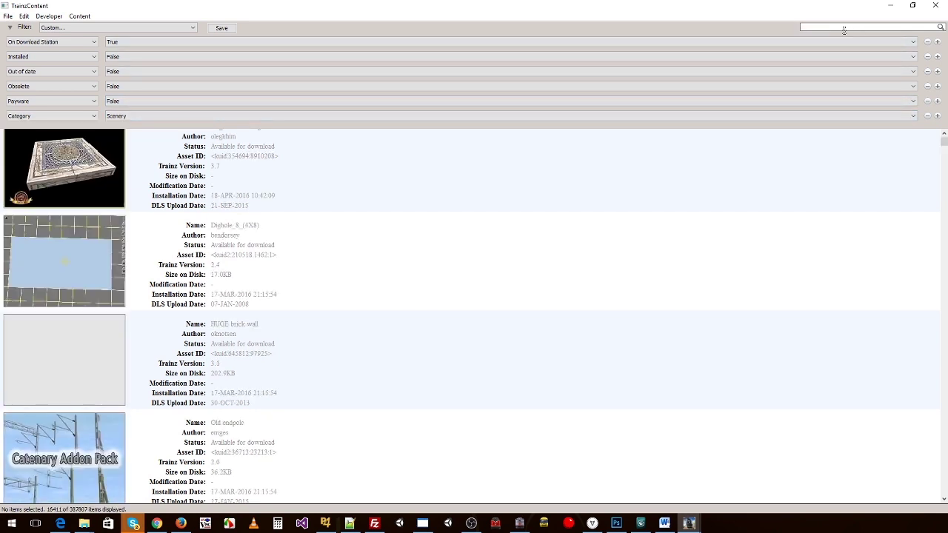
pyautogui.write('tree')
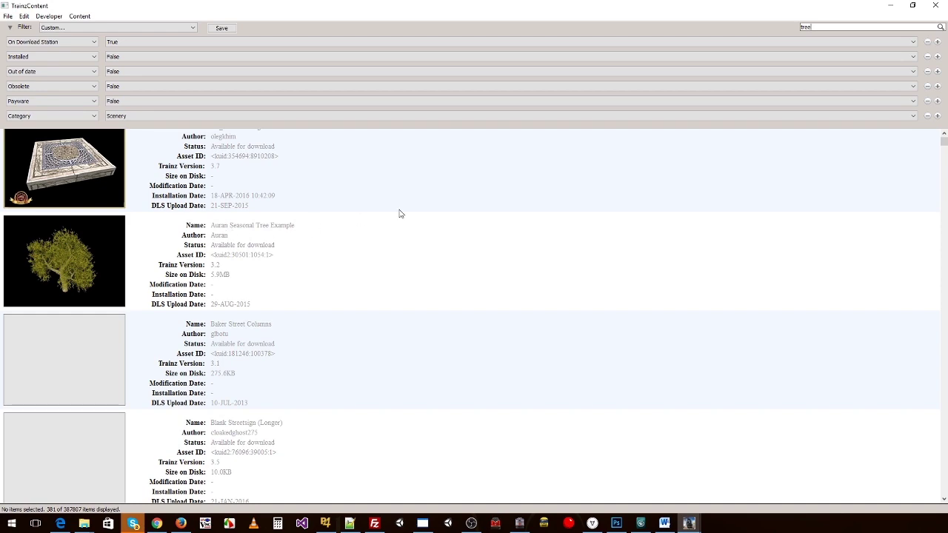
pyautogui.scroll(-1, 333, 214)
pyautogui.scroll(2, 316, 212)
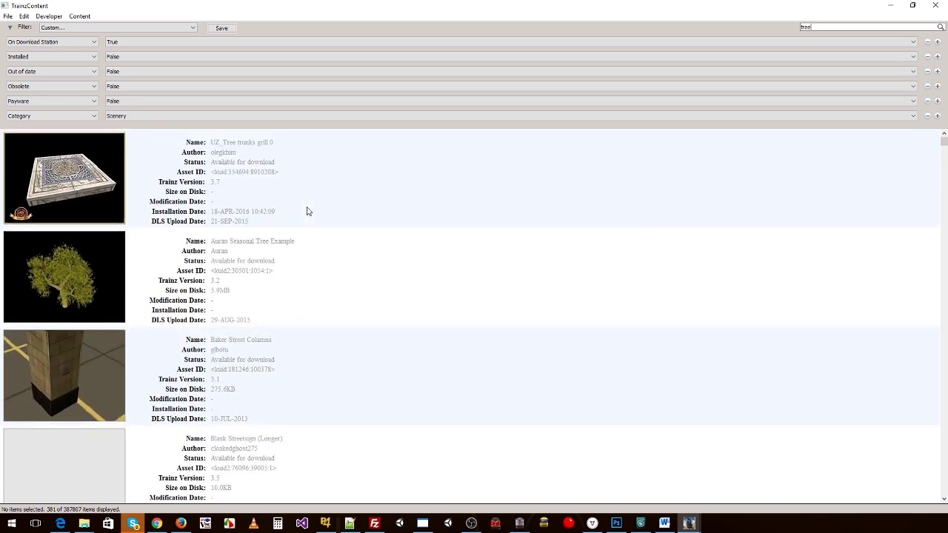
pyautogui.scroll(-10, 304, 213)
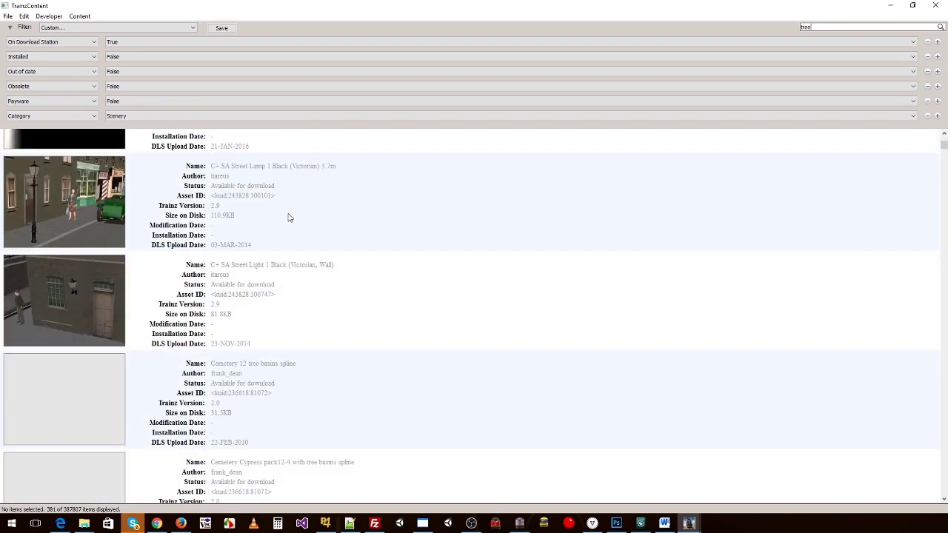
pyautogui.scroll(-6, 296, 208)
pyautogui.scroll(-1, 278, 207)
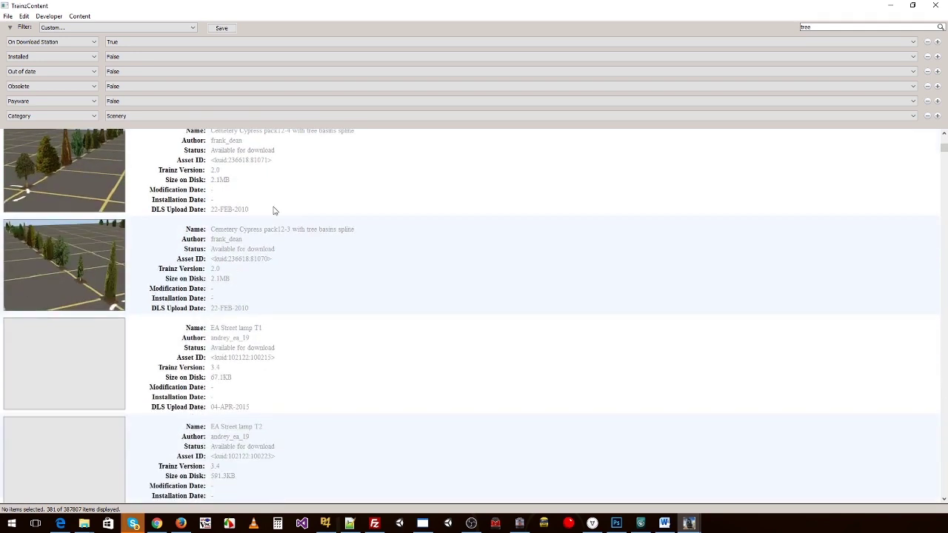
pyautogui.scroll(-5, 274, 211)
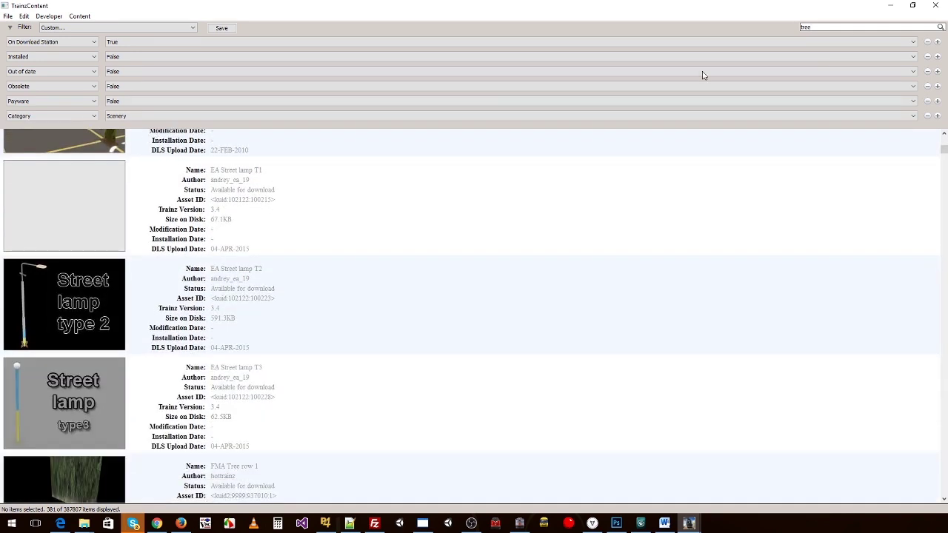